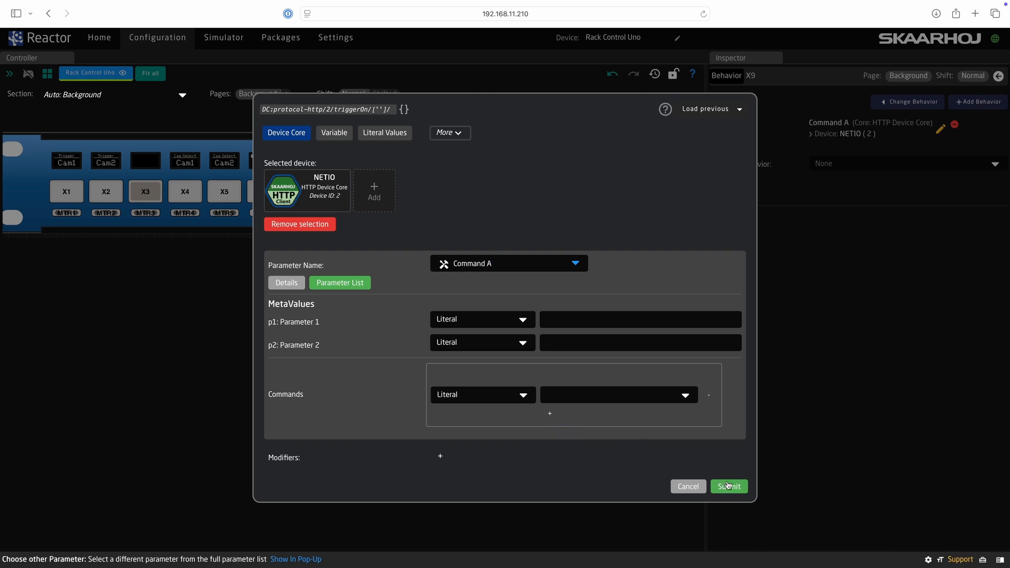
- Apply Command A to X9 as a Trigger Action sending Commands 1, with p1 = 1 and p2 = 4
click(688, 326)
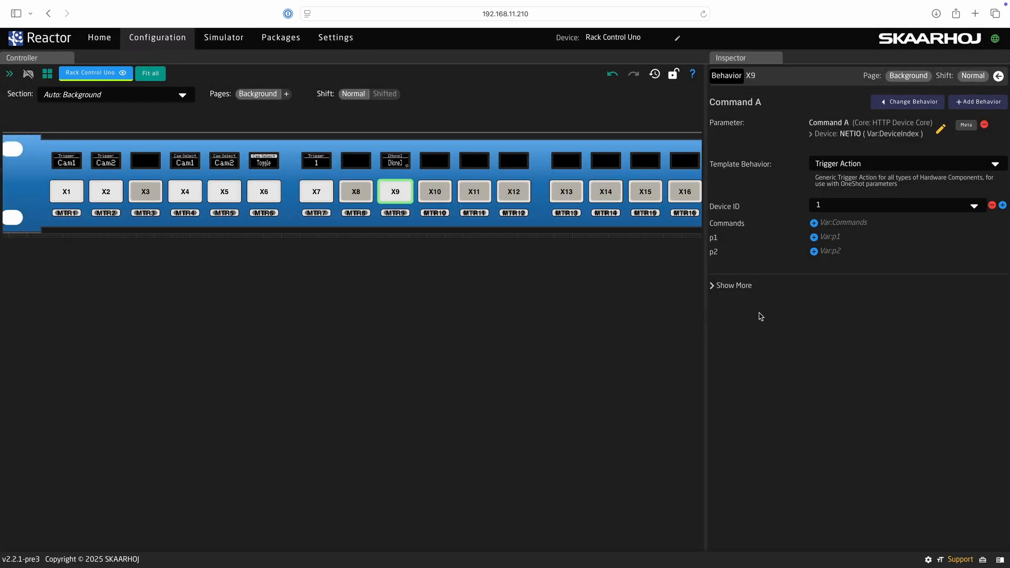
click(814, 225)
click(824, 224)
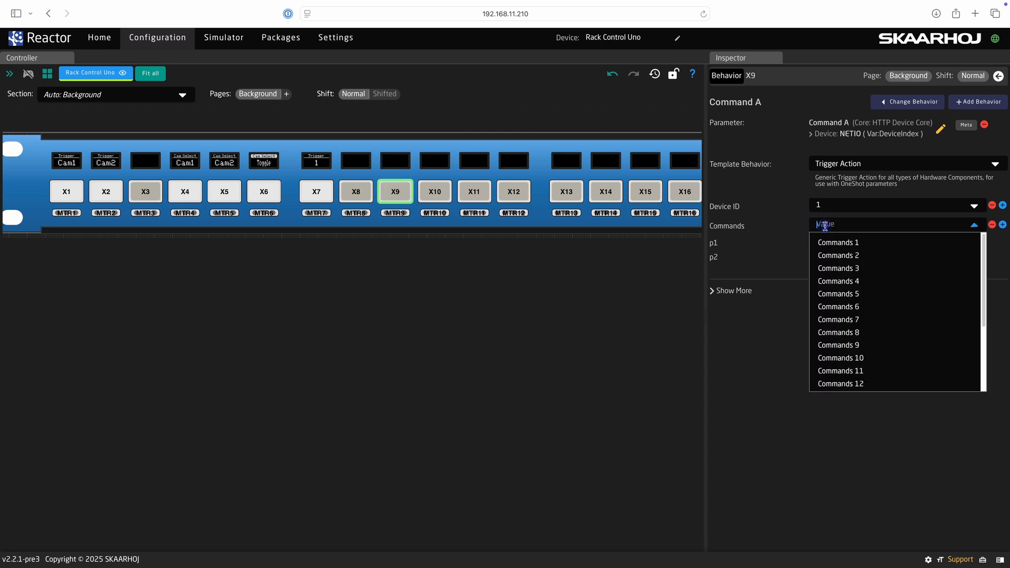
click(827, 242)
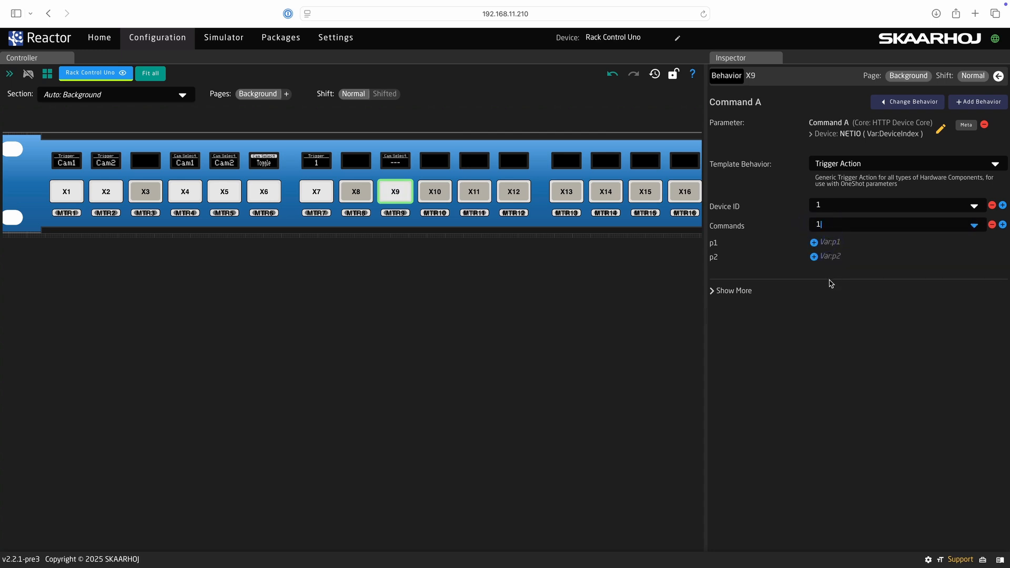
click(814, 243)
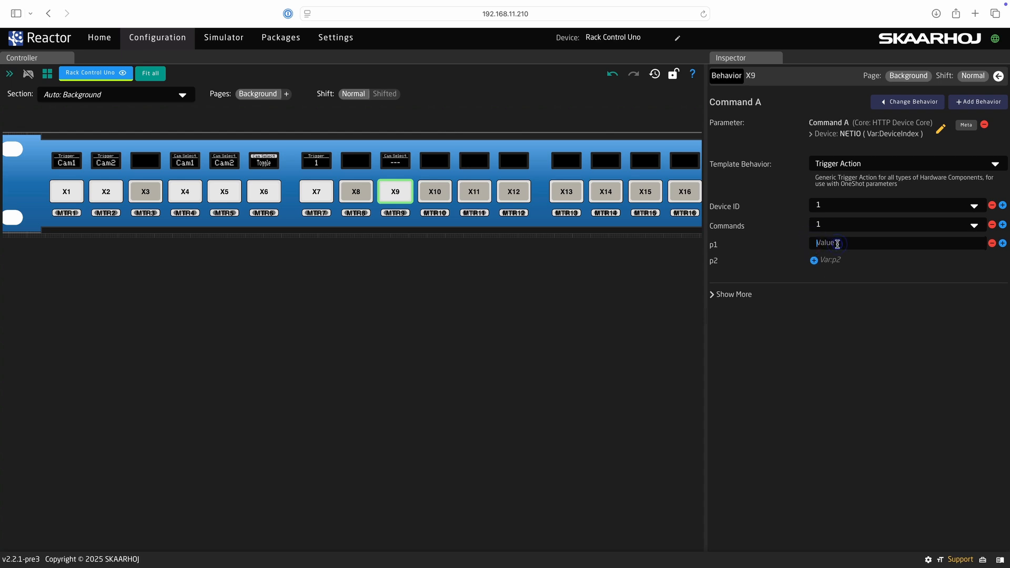
text(1)
click(814, 261)
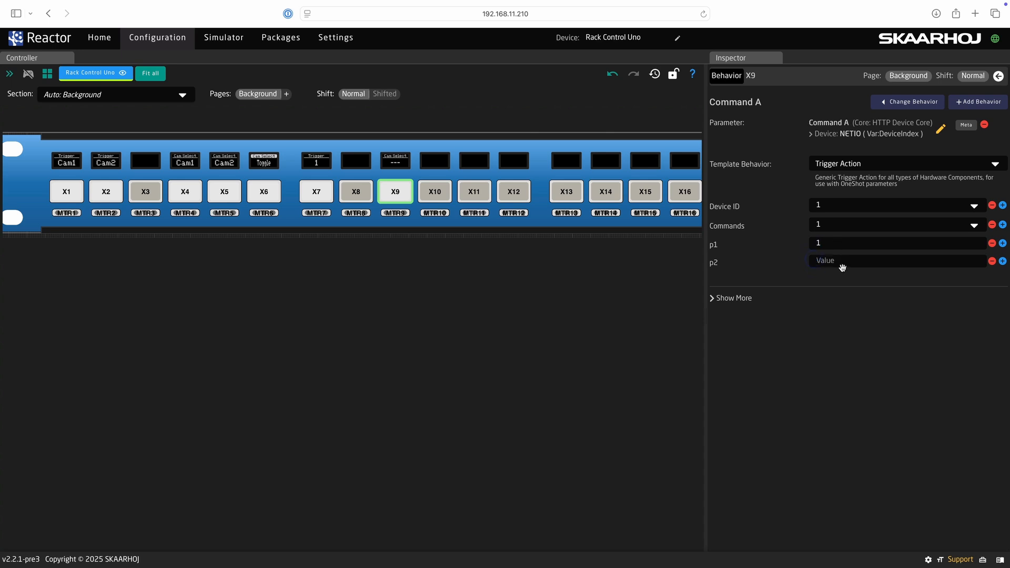
text(4)
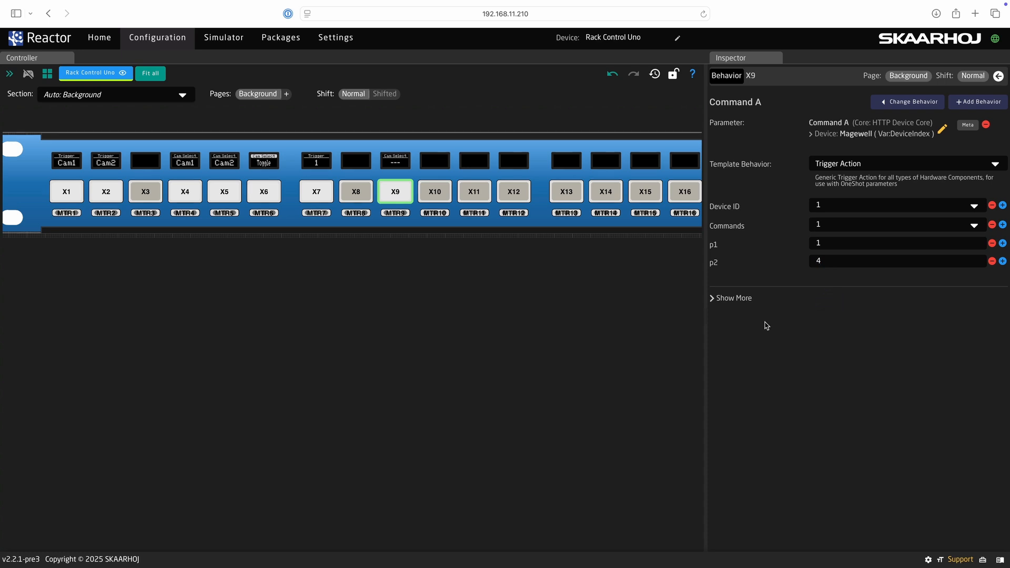
- Add a new stored command in the NETIO device settings
click(99, 42)
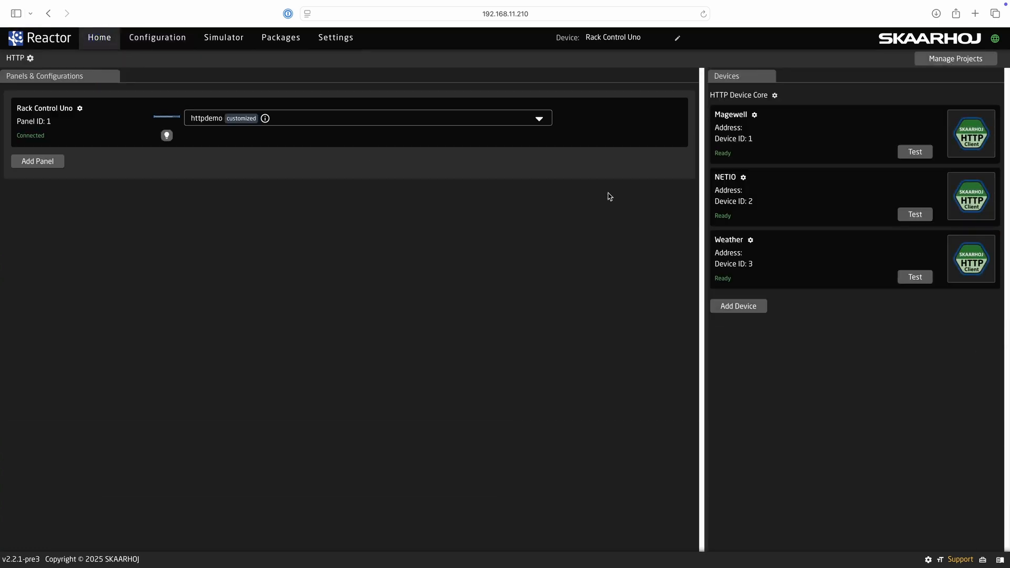
click(724, 179)
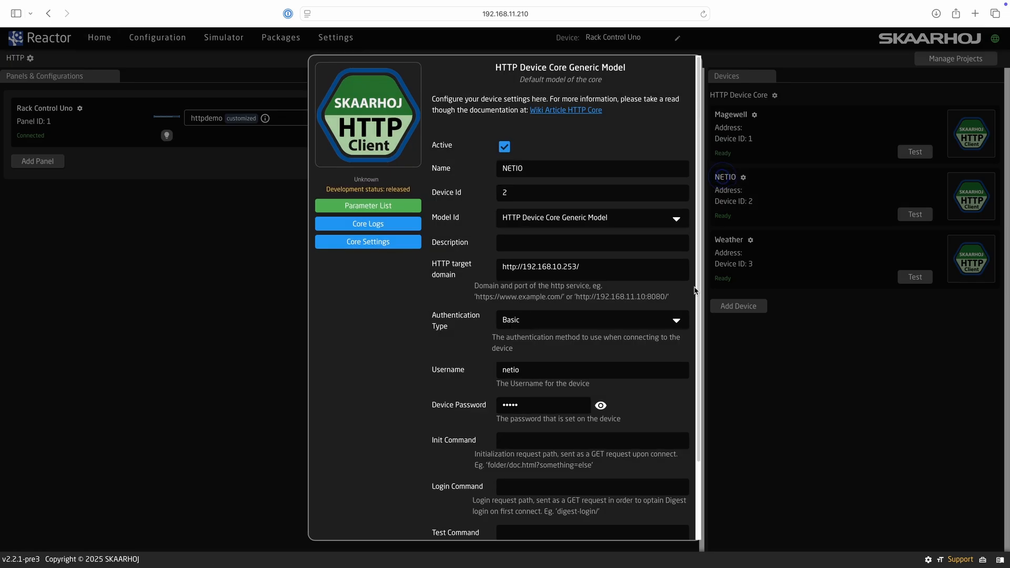
scroll(624, 397, down, 3)
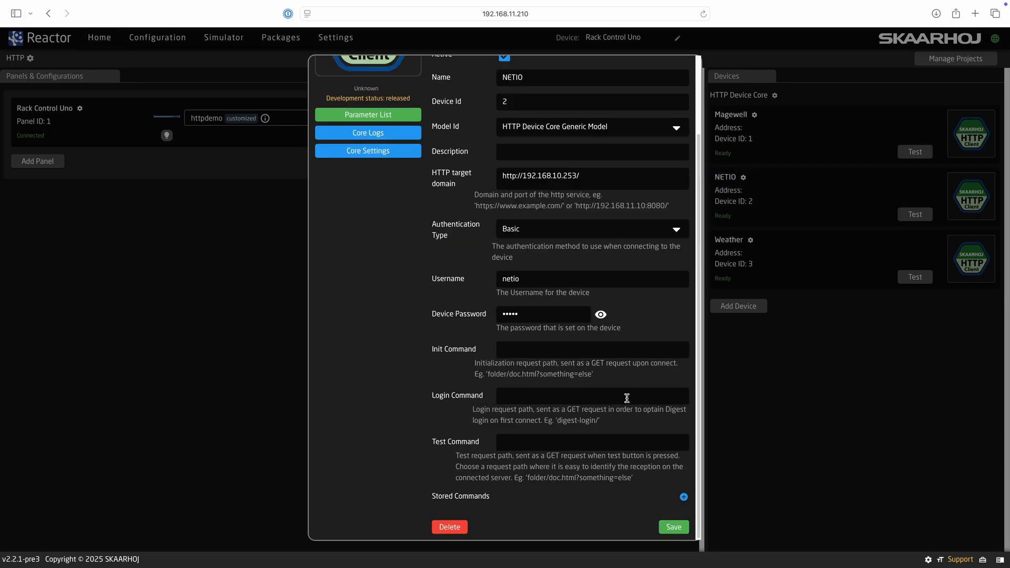
click(683, 497)
scroll(641, 505, down, 6)
- Label the new command 'Output' and make it a POST request
click(591, 193)
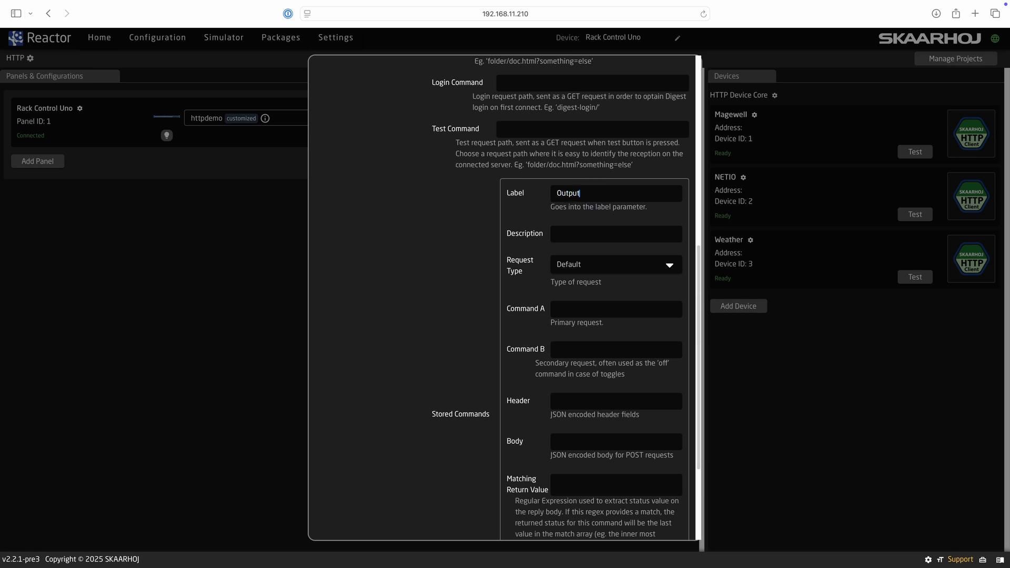
text(Output)
click(568, 266)
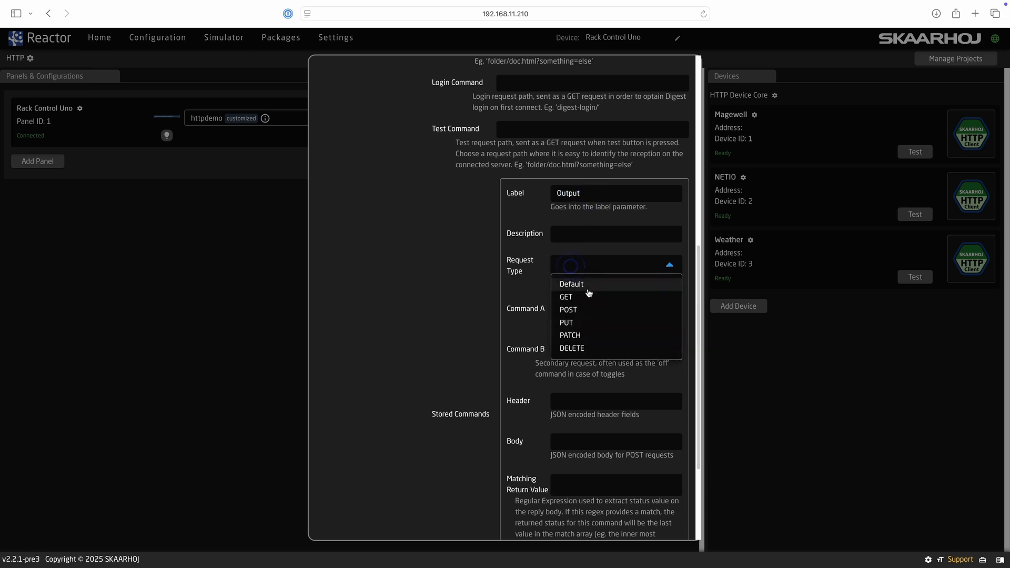
click(587, 313)
scroll(581, 284, down, 2)
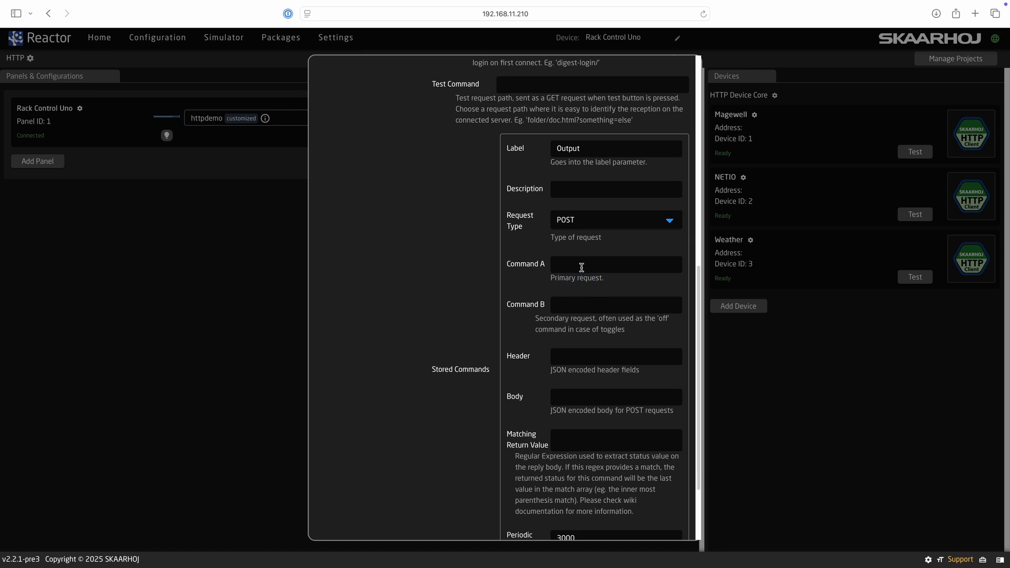
- Target netio.json with a JSON content-type header and a JSON body using \d1, then save
text(netio.json)
scroll(500, 343, down, 1)
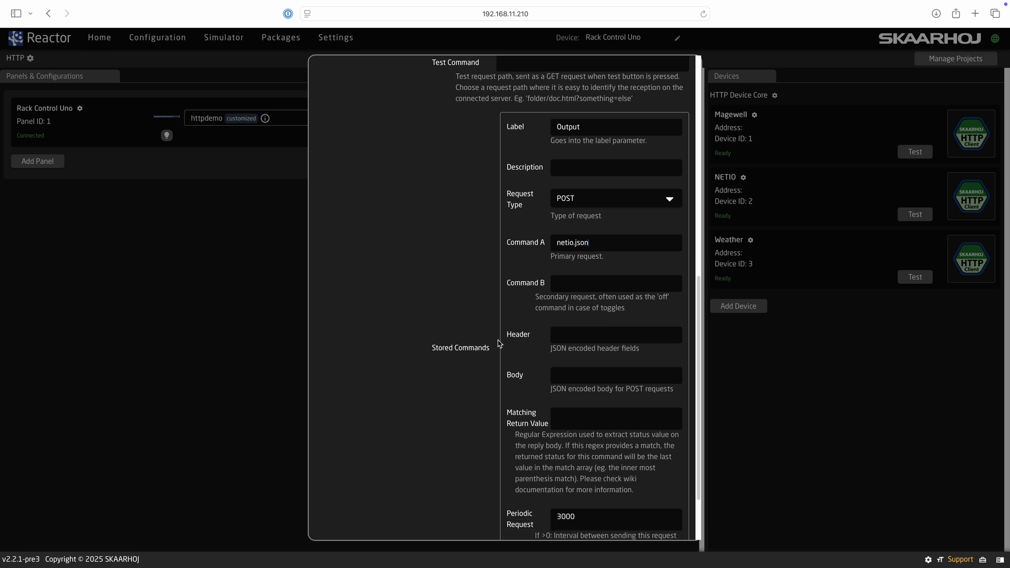
text({"Content-Type":"application/json"})
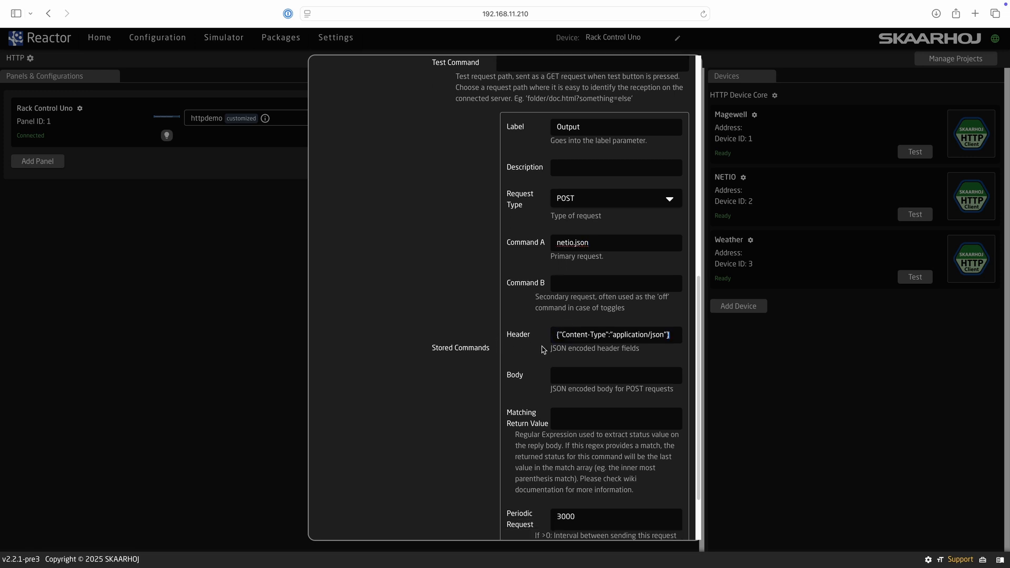
scroll(539, 351, down, 2)
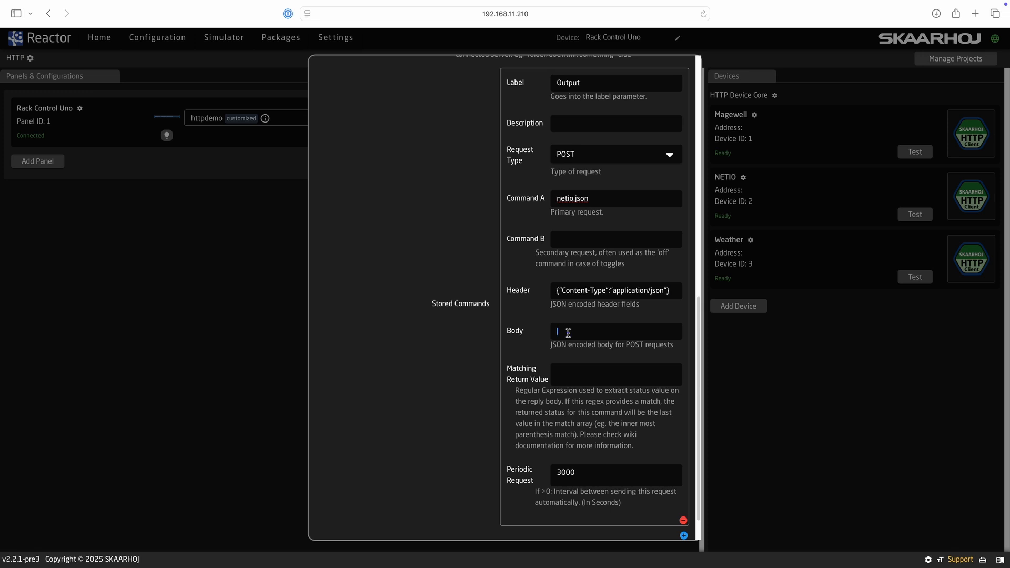
text({ "Outputs":[ { "ID":1, "Action":4 } ] })
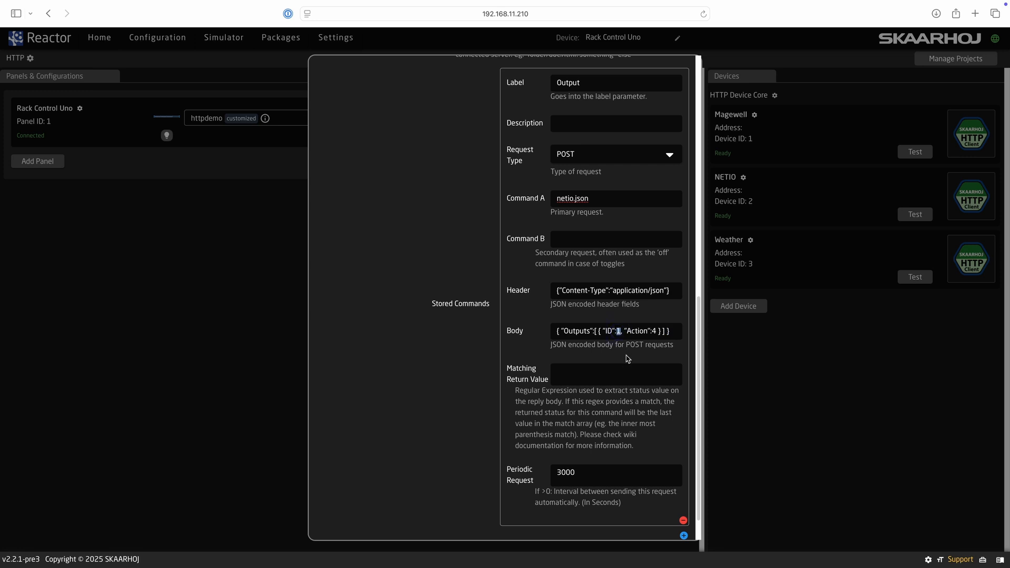
text(\d1)
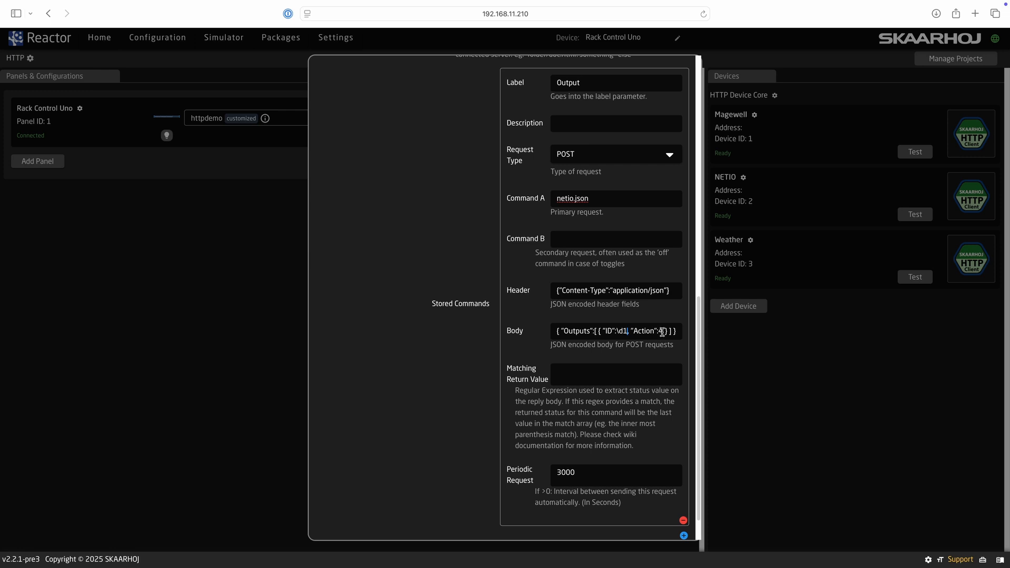
text(\d2)
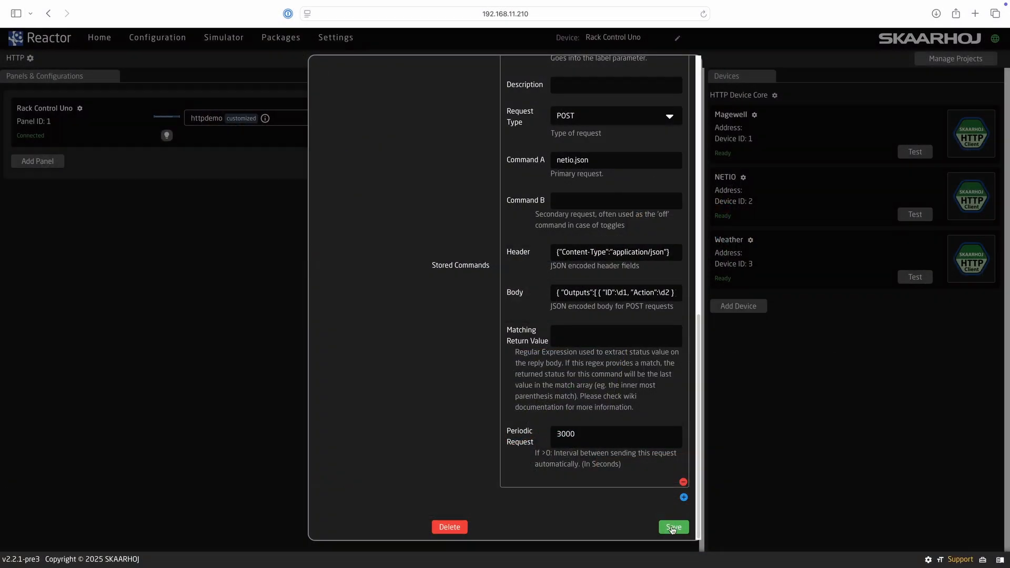
click(671, 528)
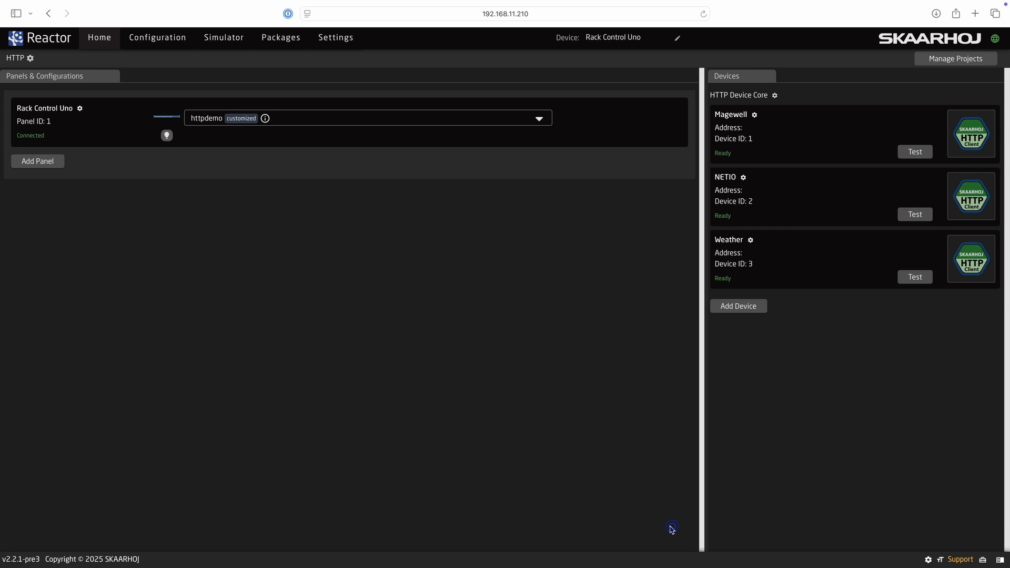
- Change X9's Command A HTTP trigger to send p1 as 2 and p2 as 4
click(164, 41)
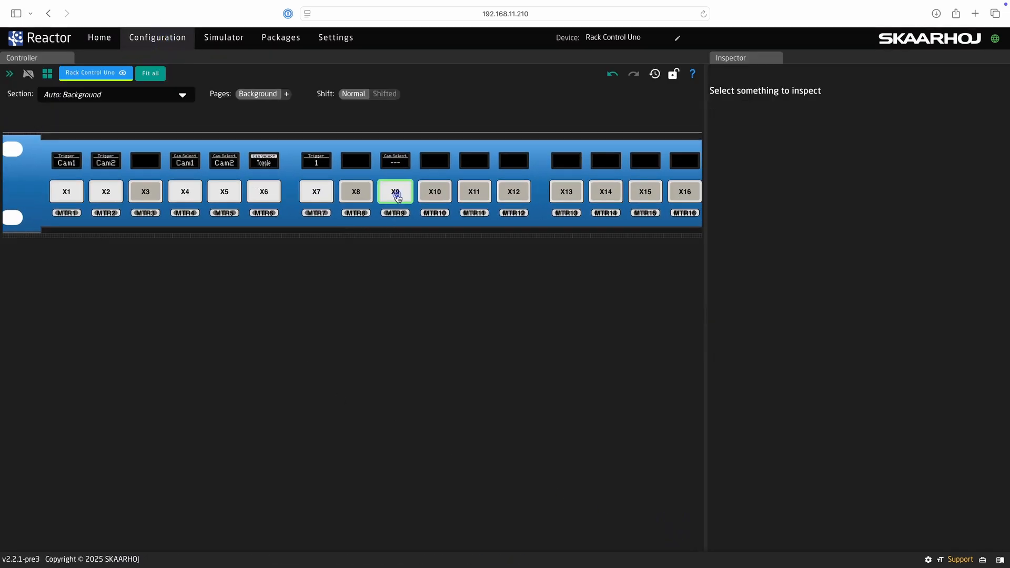
click(397, 199)
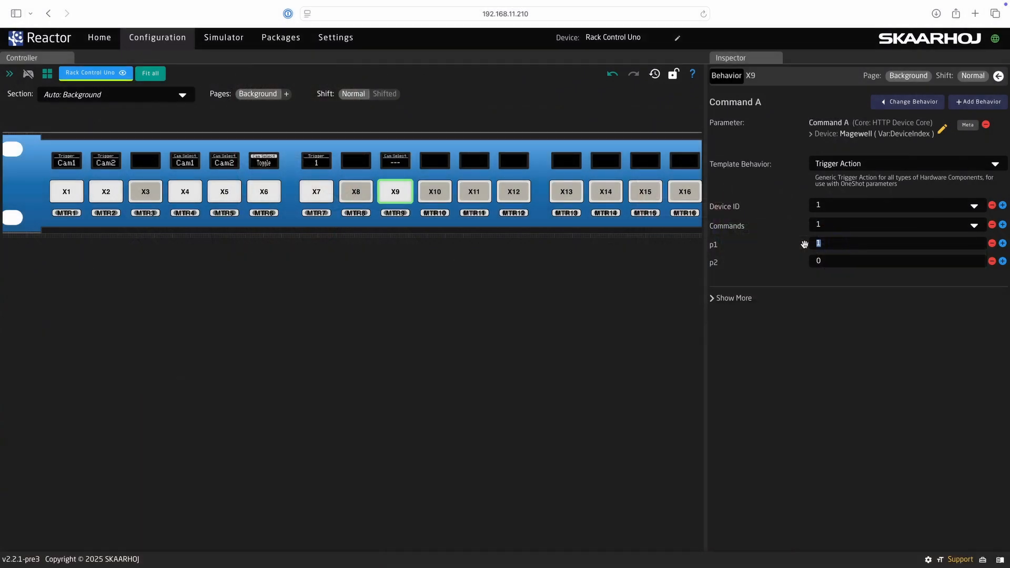
text(2)
click(836, 260)
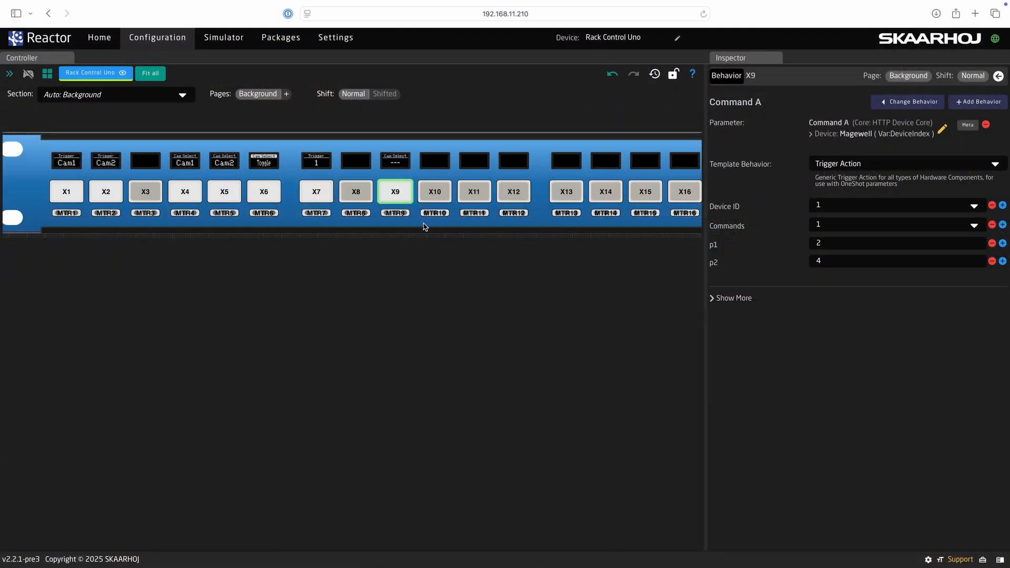
- Create a layer variable 'Output' on httpdemo and set its maximum to 8
drag(425, 227, 199, 225)
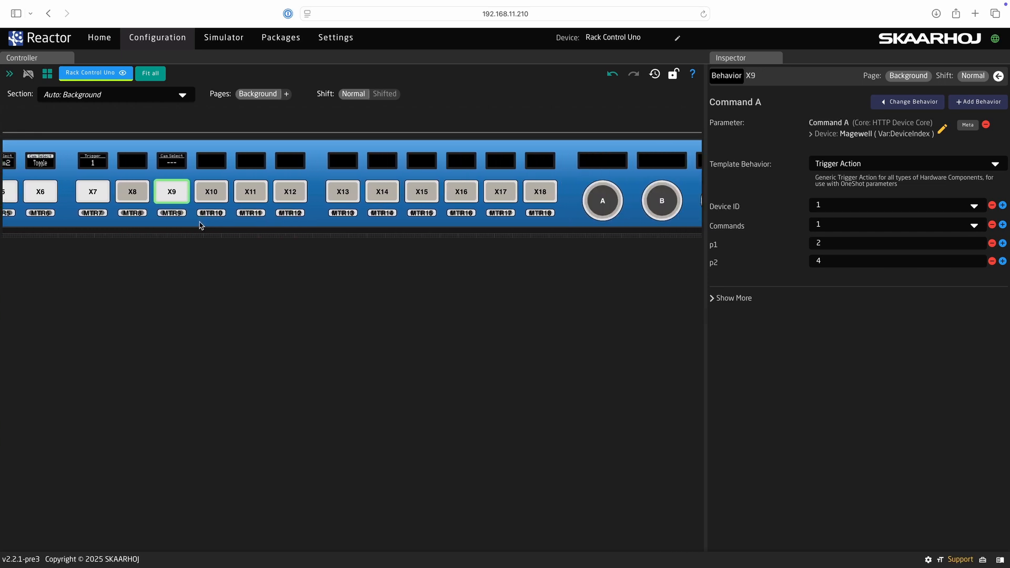
click(547, 213)
click(766, 199)
text(Output)
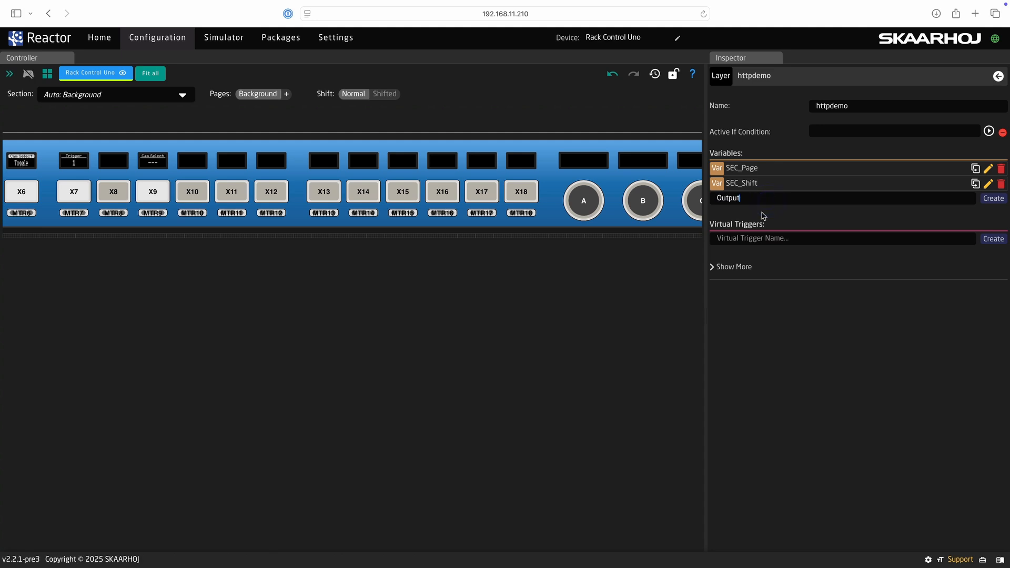
click(992, 198)
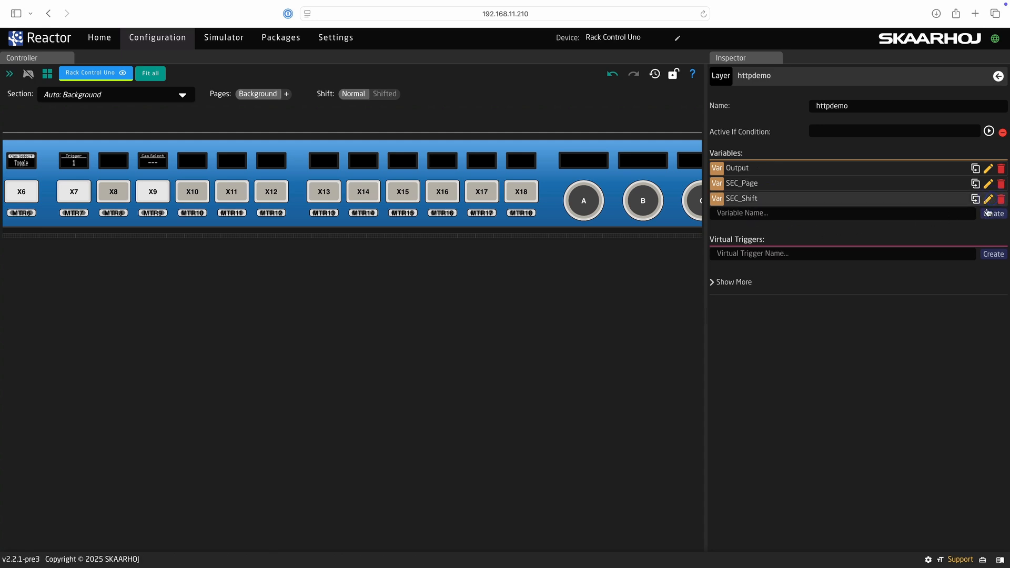
click(804, 167)
double_click(838, 153)
text(8)
click(852, 231)
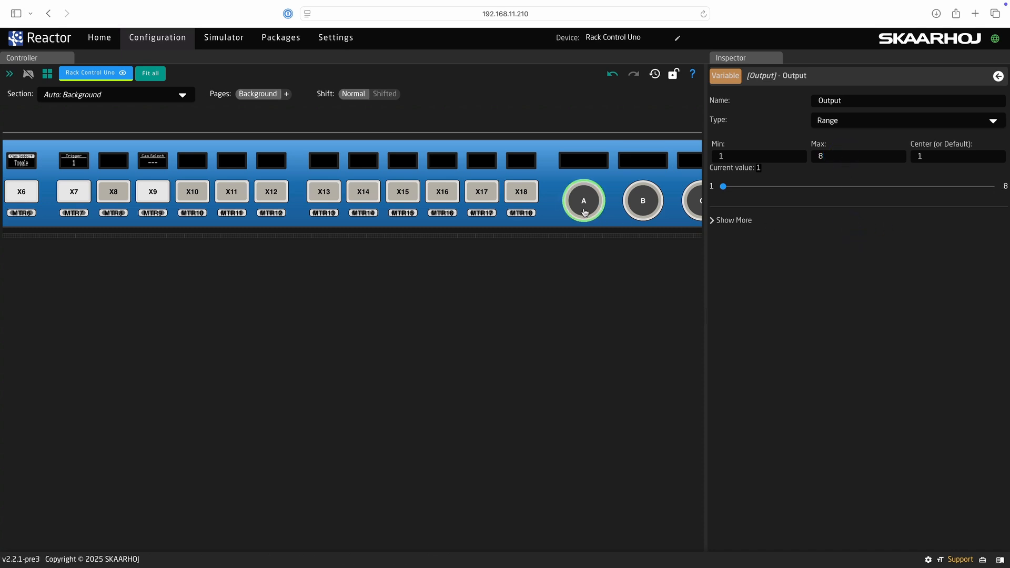
- Give knob A a System Change Variable behavior on Output with automatic configuration
click(584, 205)
click(723, 226)
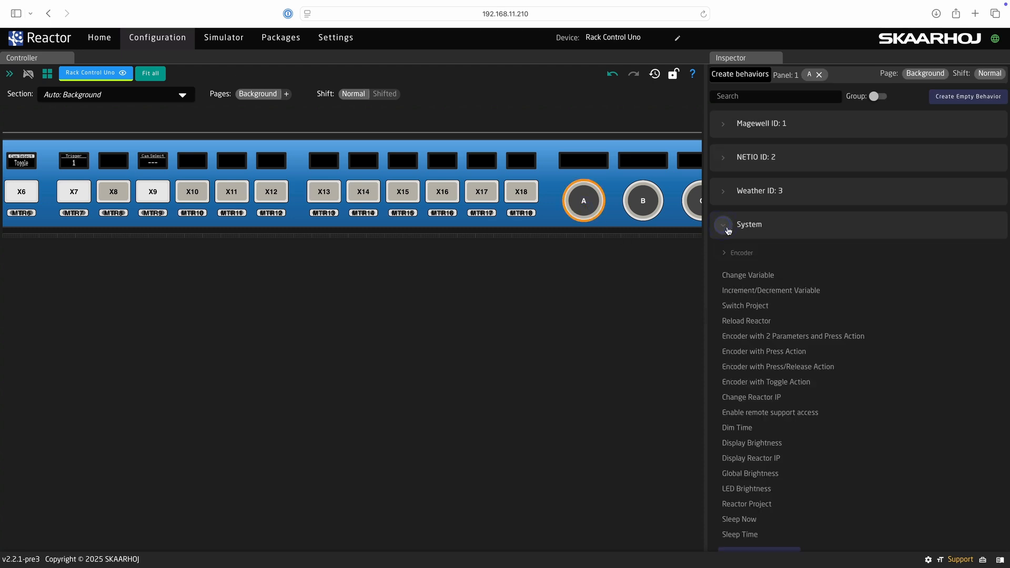
click(740, 275)
click(521, 313)
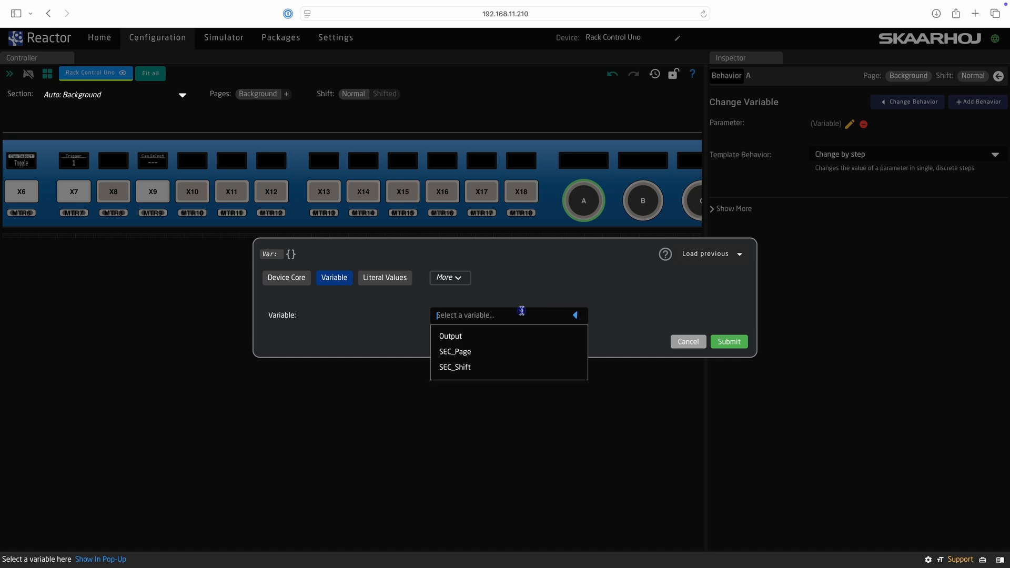
click(490, 337)
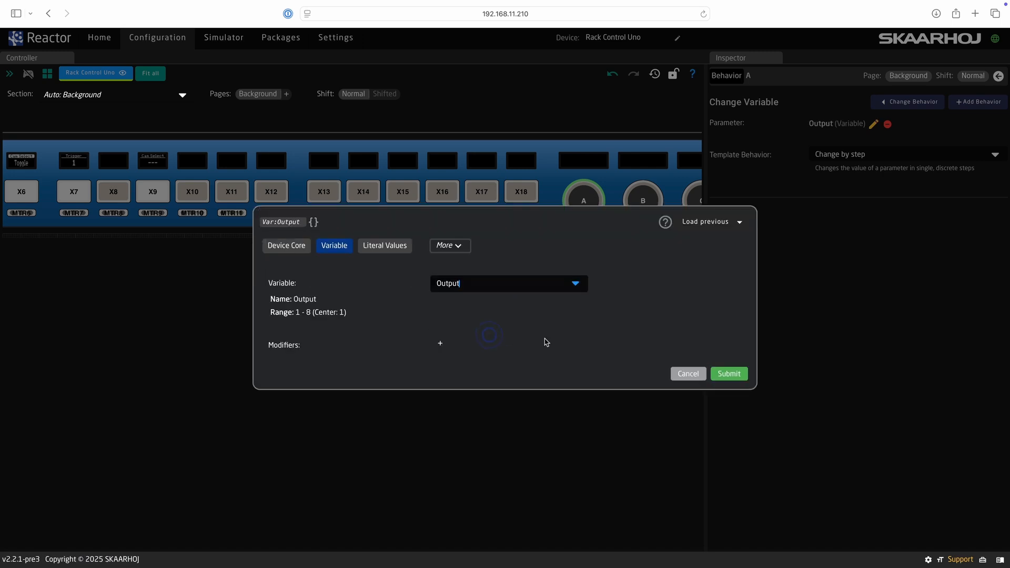
click(734, 376)
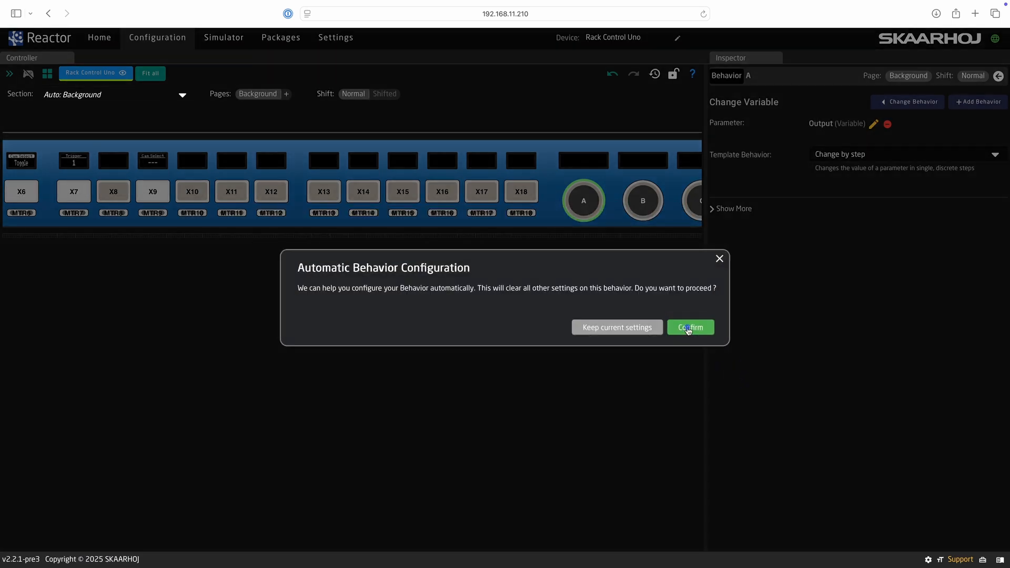
click(688, 328)
- Test encoder A in simulation mode, raising Output then lowering it back to 1
click(28, 74)
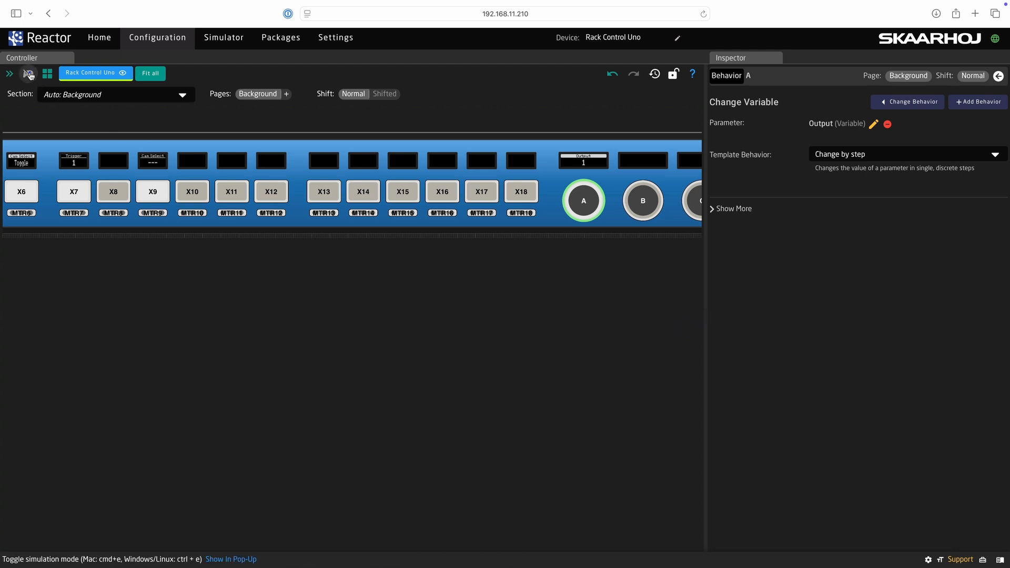
click(598, 202)
click(599, 202)
click(598, 202)
click(599, 202)
click(573, 201)
click(571, 202)
click(30, 75)
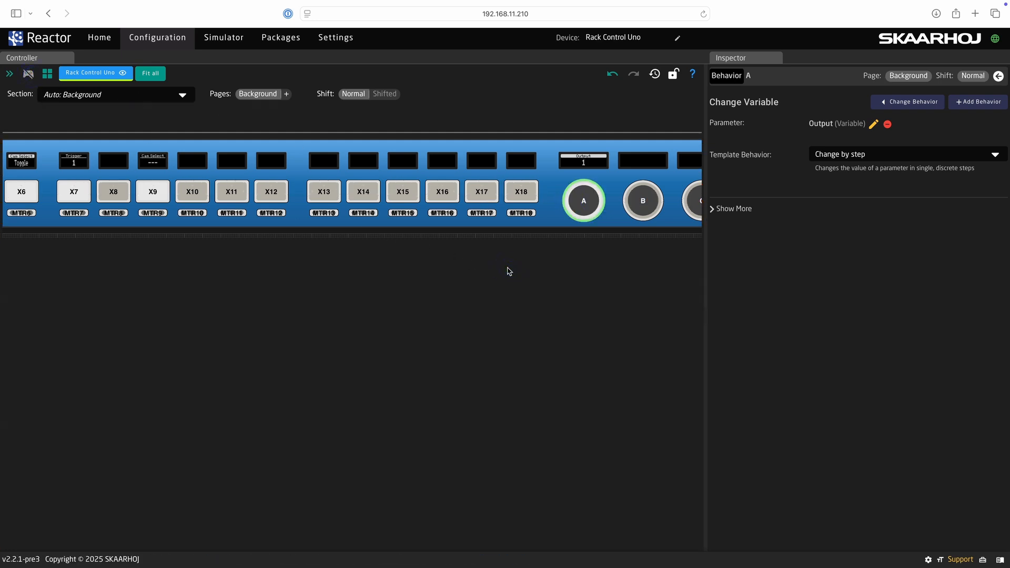
- Set X9's Command A Parameter 1 to Variable > Output, keeping current behavior settings
click(152, 197)
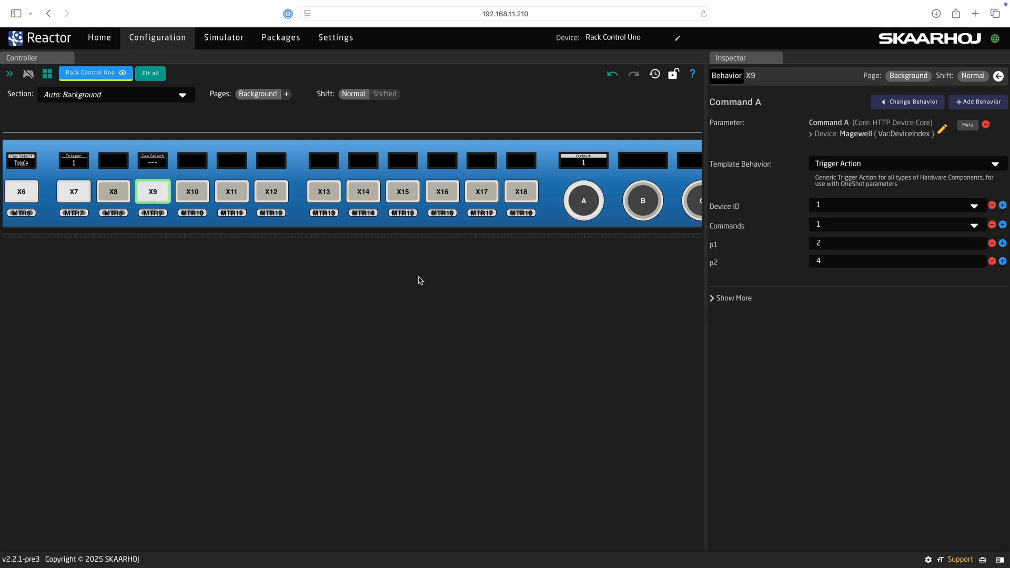
click(940, 129)
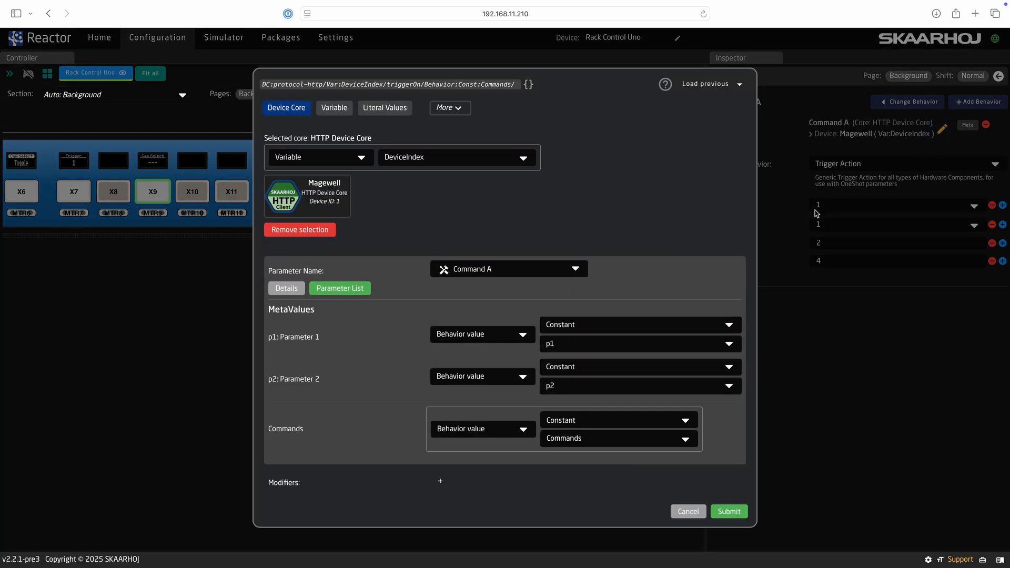
click(477, 336)
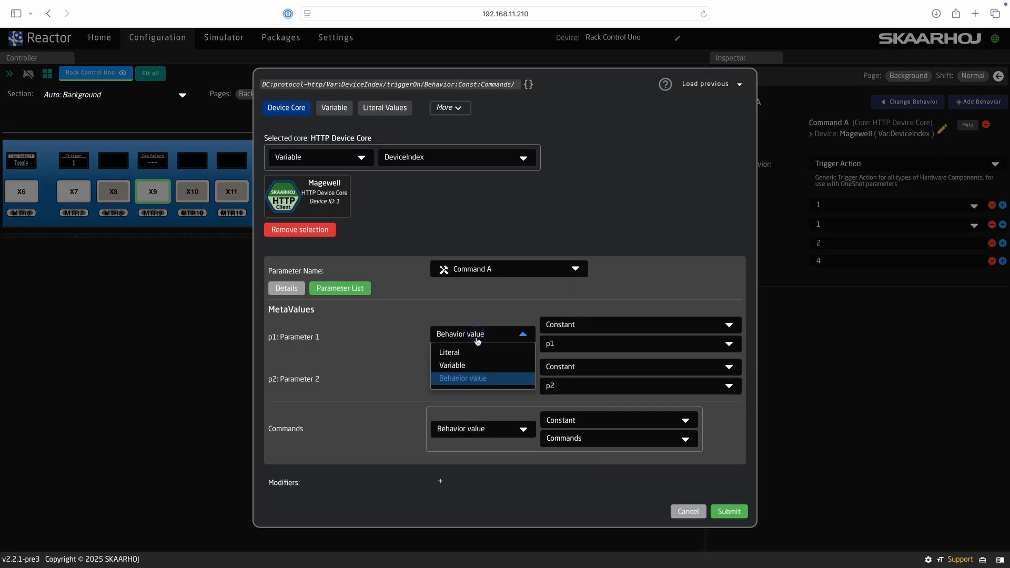
click(476, 367)
click(576, 335)
click(577, 356)
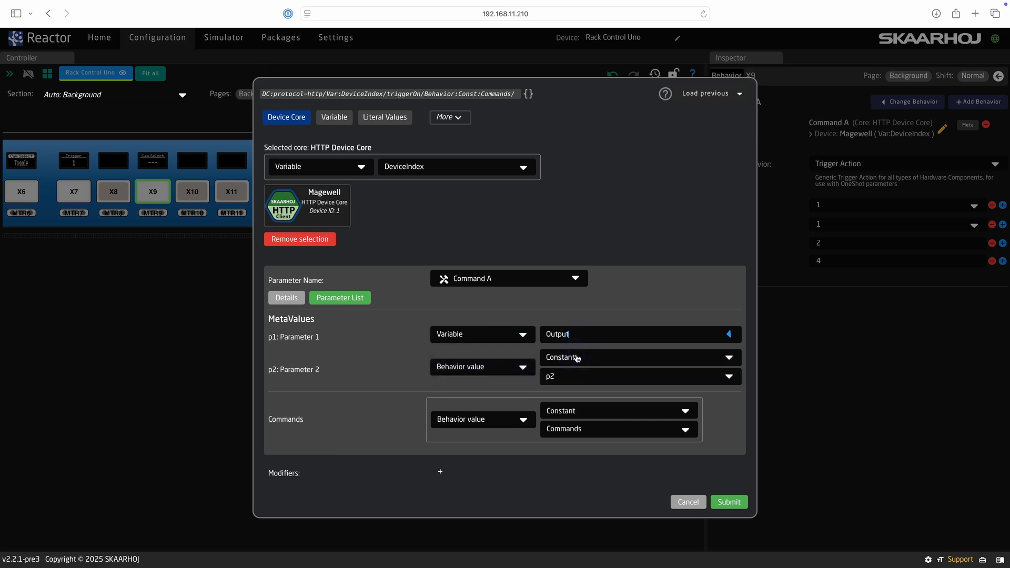
click(729, 502)
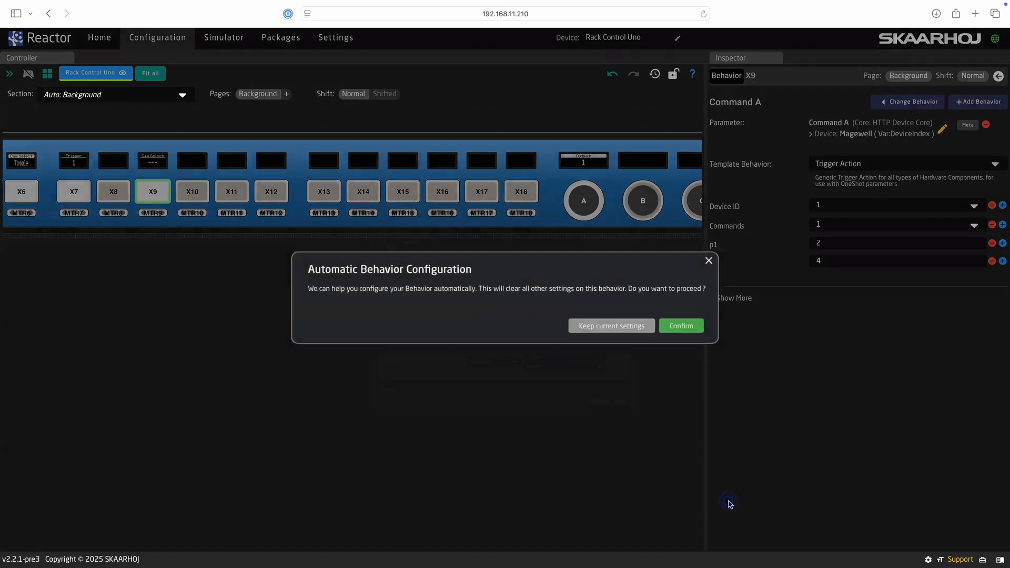
click(637, 327)
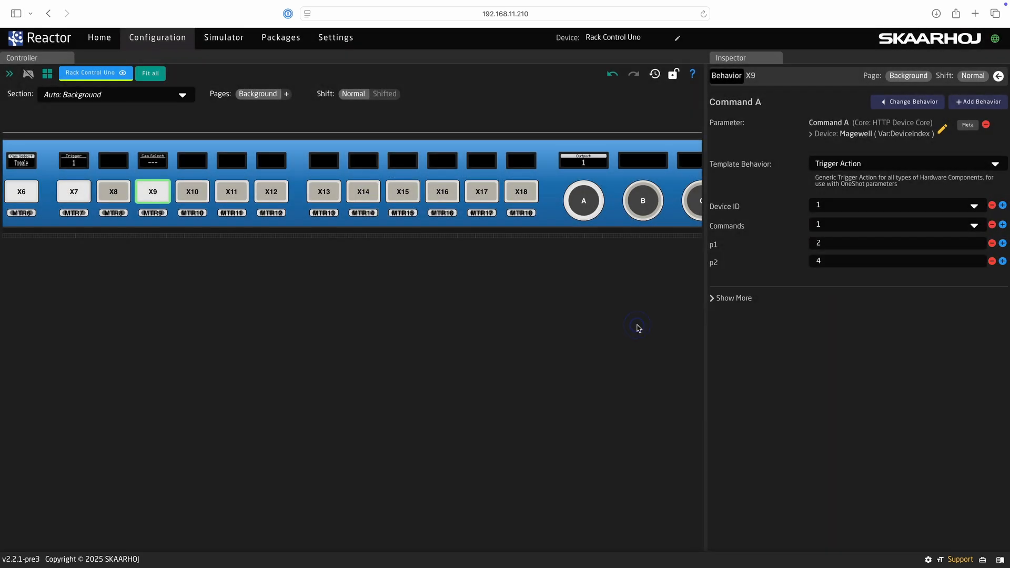
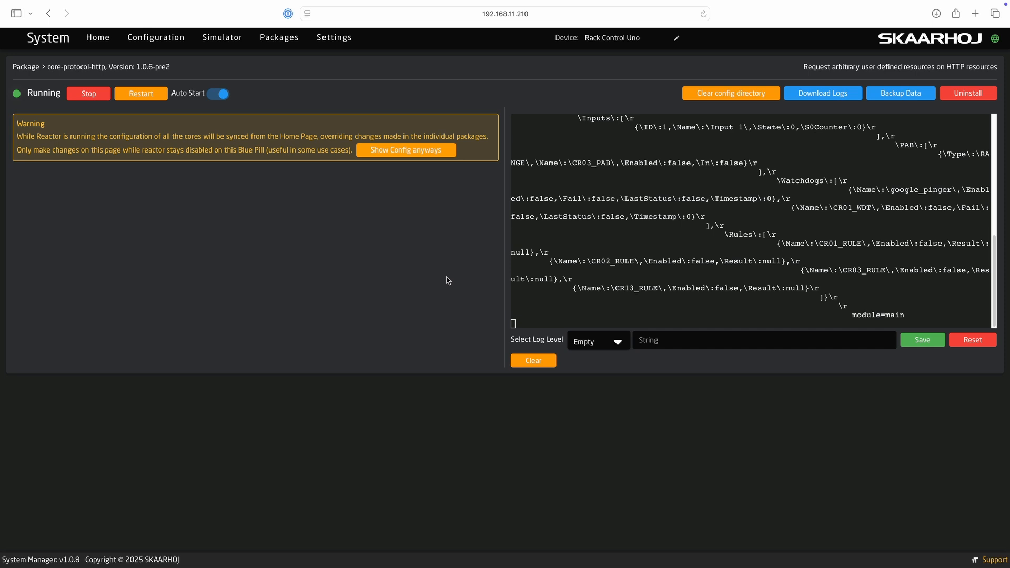
- Copy all of the core-protocol-http log text from System Manager
triple_click(666, 232)
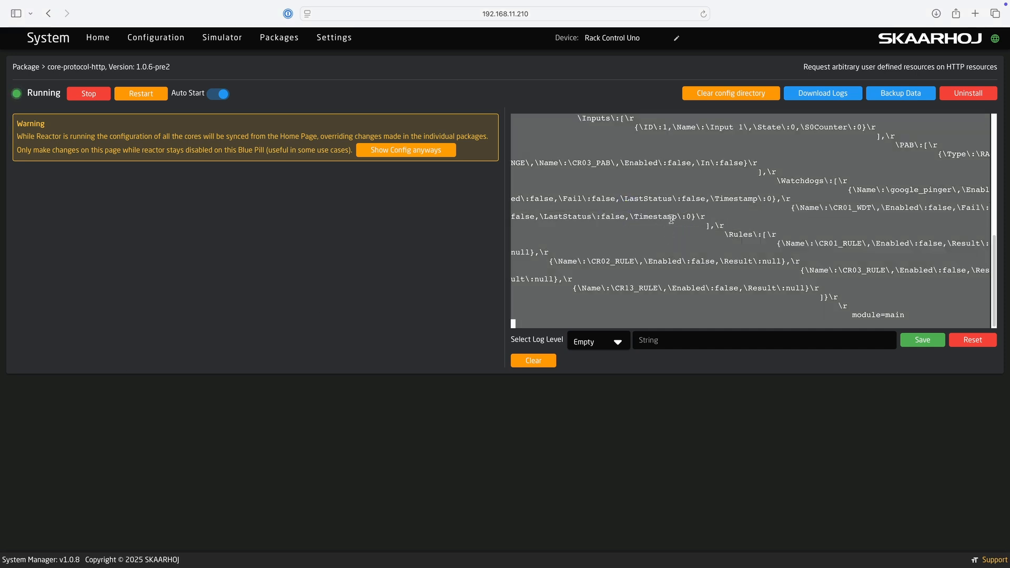
right_click(671, 219)
click(714, 273)
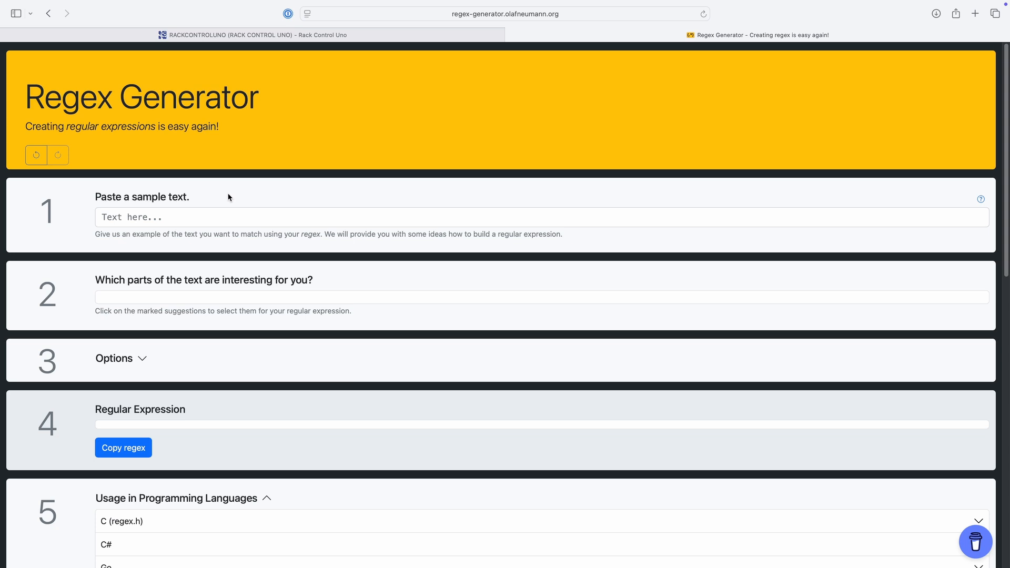
- Paste the Power output 1 JSON snippet as sample text and match State 1 as any number
click(202, 216)
key(super+v)
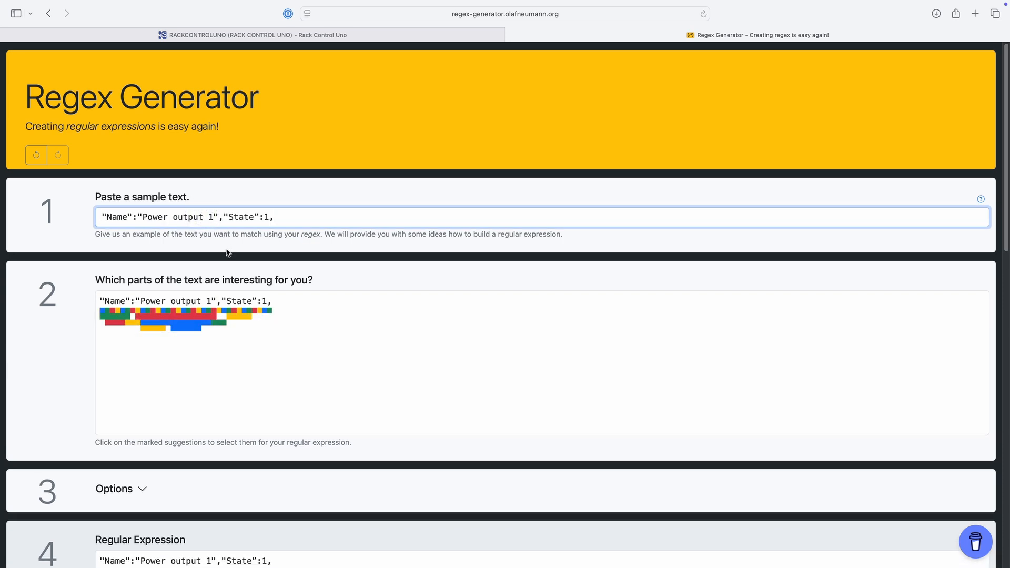
click(262, 302)
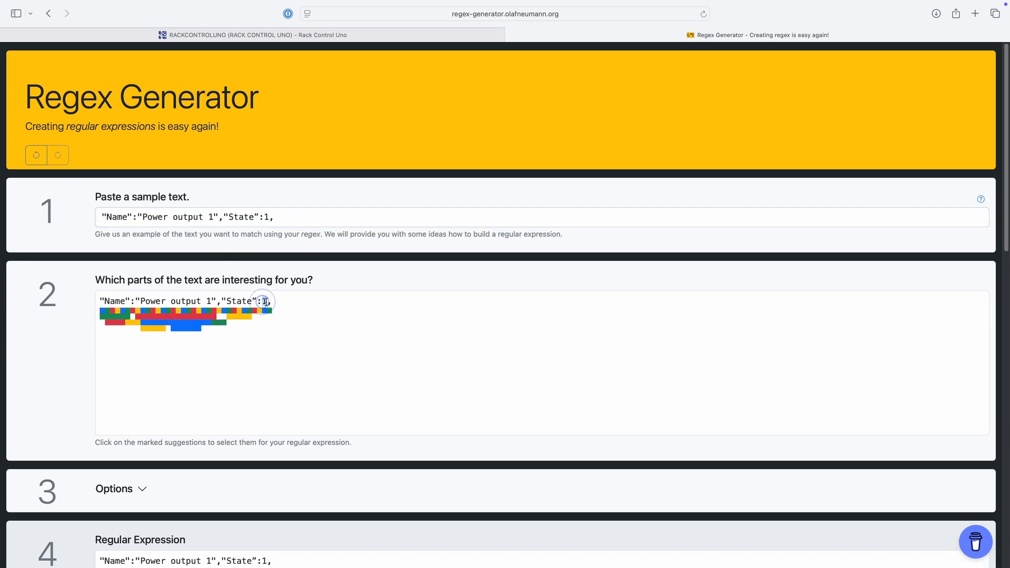
click(264, 302)
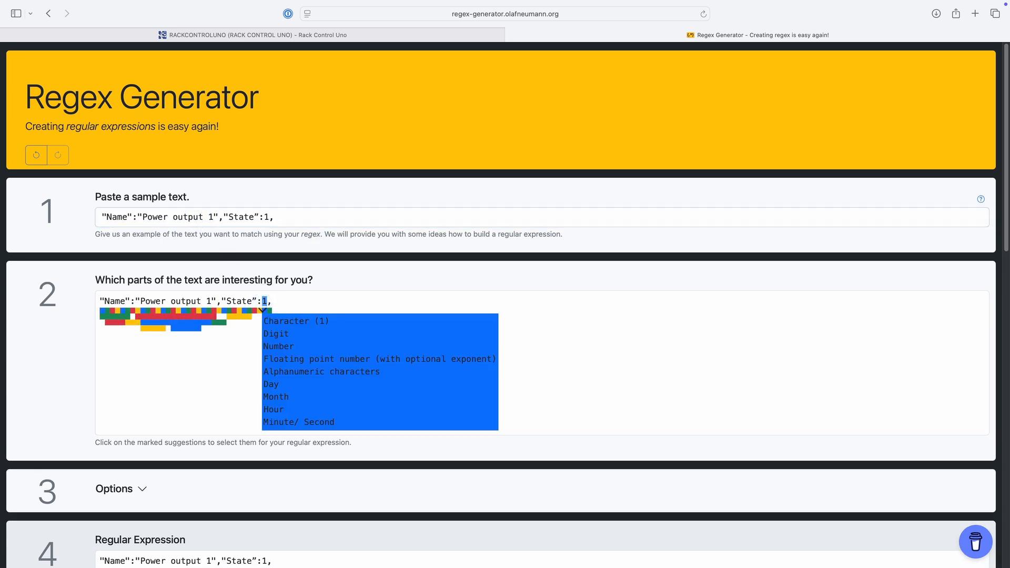
click(289, 346)
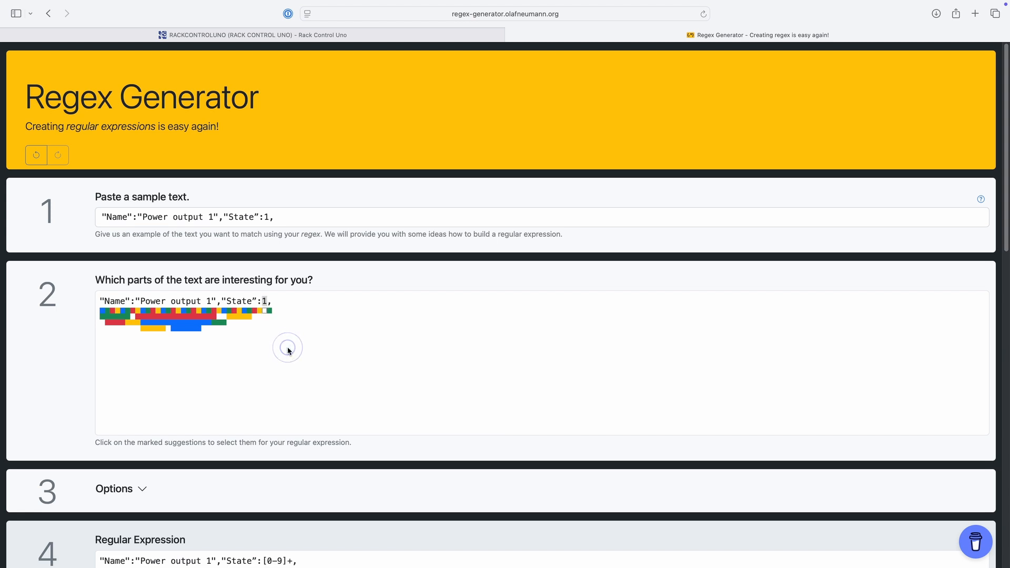
- Copy the generated regex "Name":"Power output 1","State":[0-9]+
scroll(274, 373, down, 5)
drag(97, 361, 316, 362)
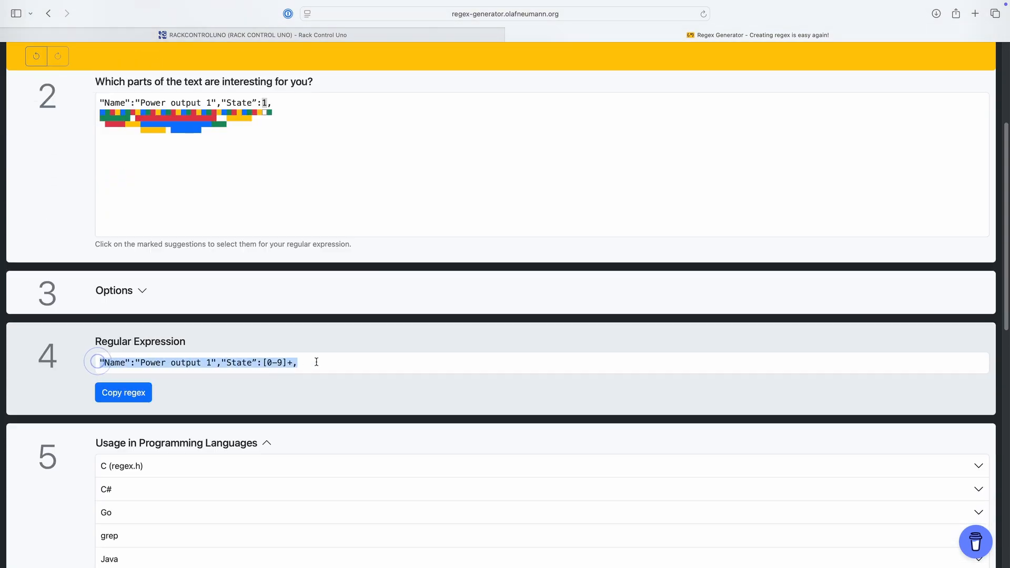
right_click(259, 361)
click(272, 405)
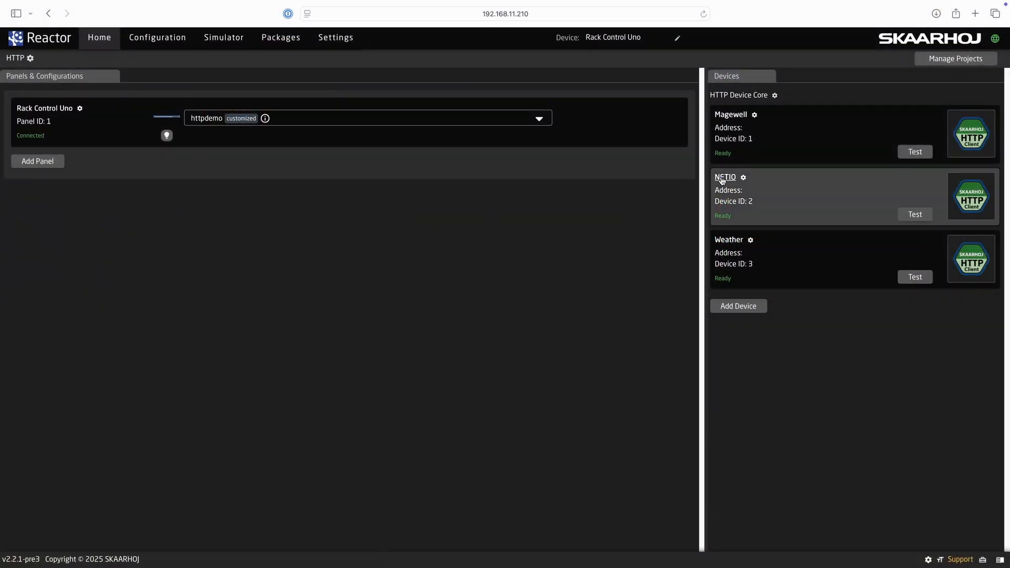
- Paste the regex into NETIO's Matching Return Value, wrap [0-9]+ in parentheses, and save
click(722, 178)
scroll(537, 400, down, 2)
scroll(537, 408, down, 9)
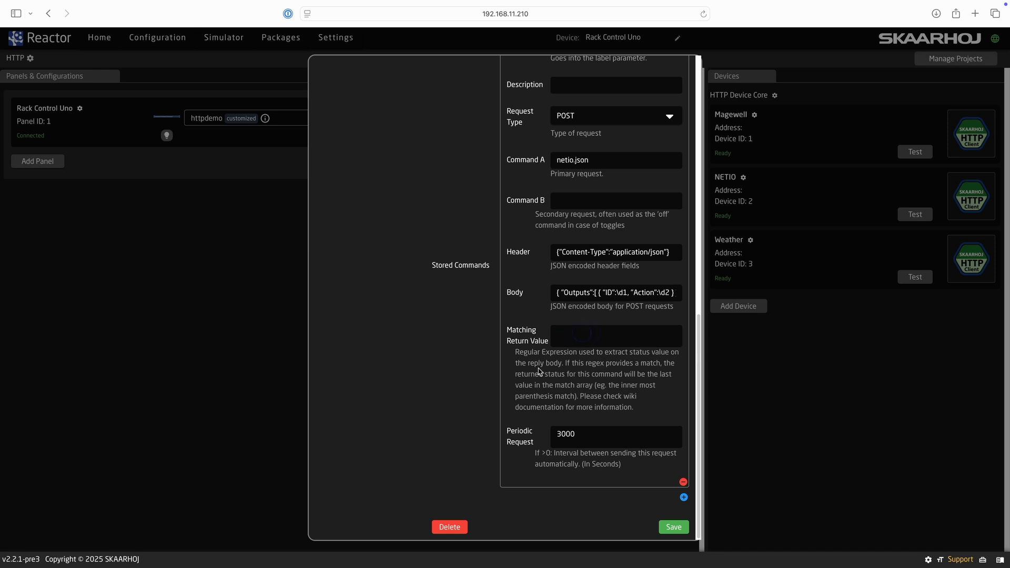
key(super+v)
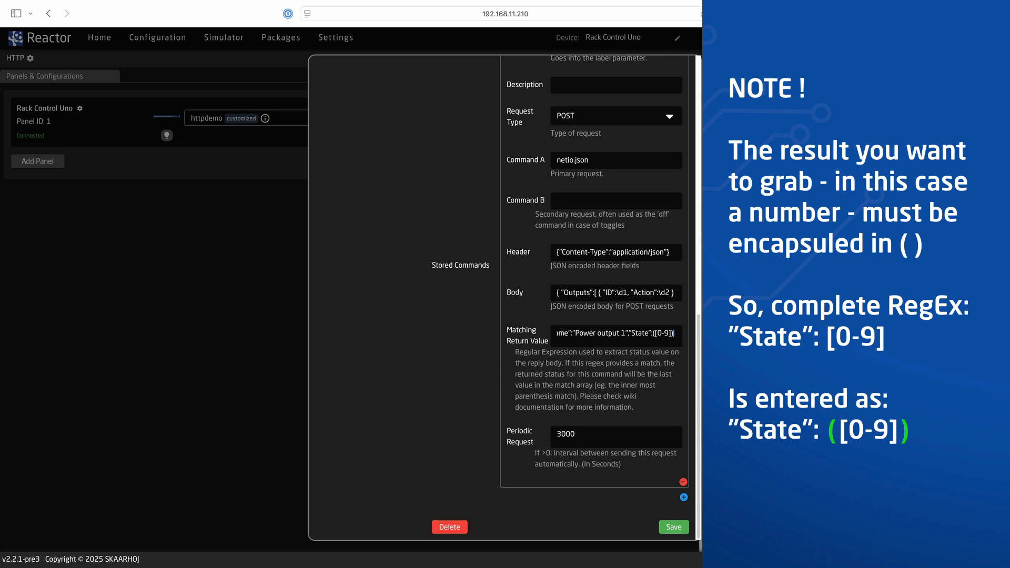
click(671, 527)
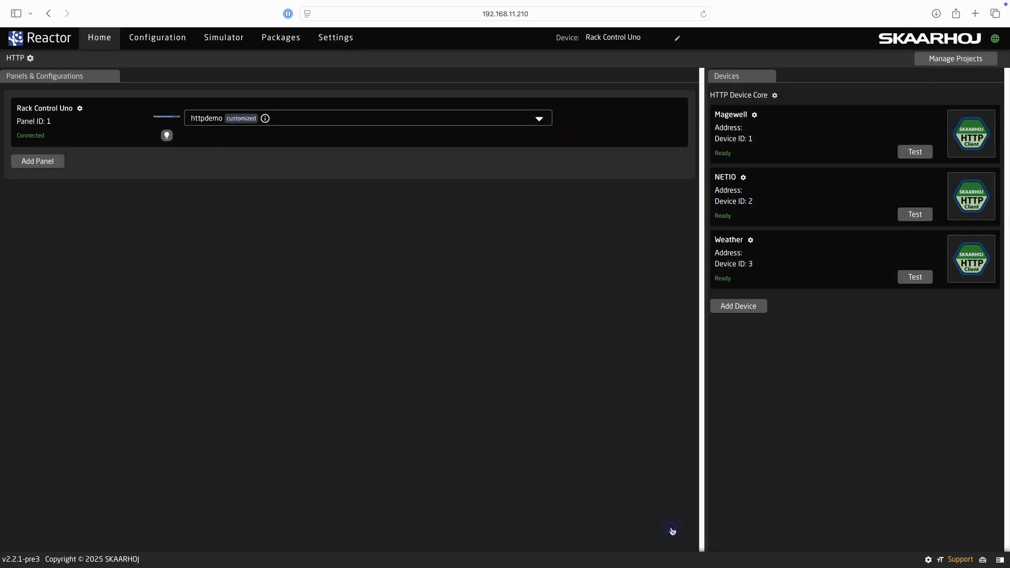
- Switch to the Configuration page
click(166, 45)
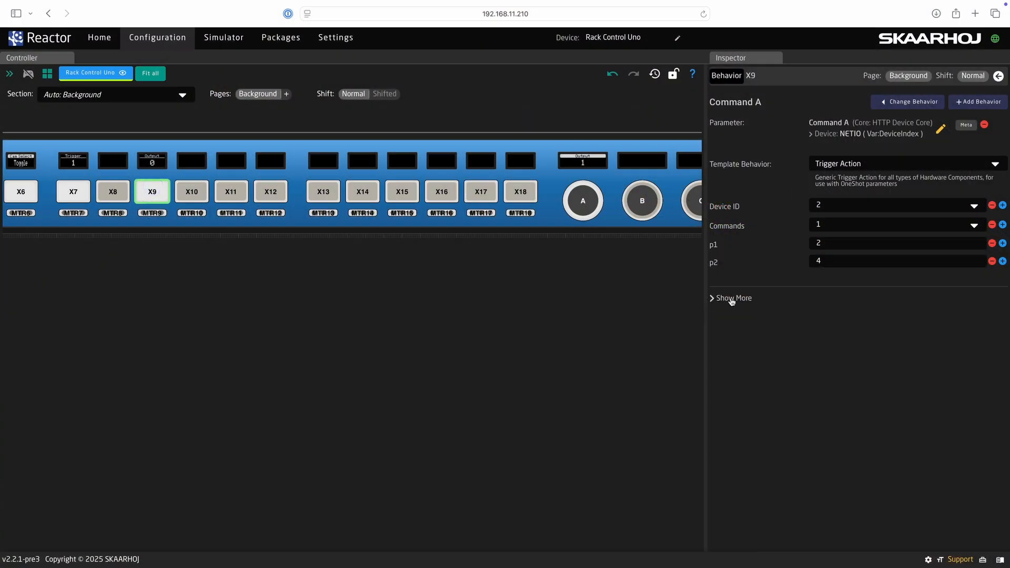
- Give X9's default feedback full-on intensity and a red colour
click(731, 299)
click(739, 332)
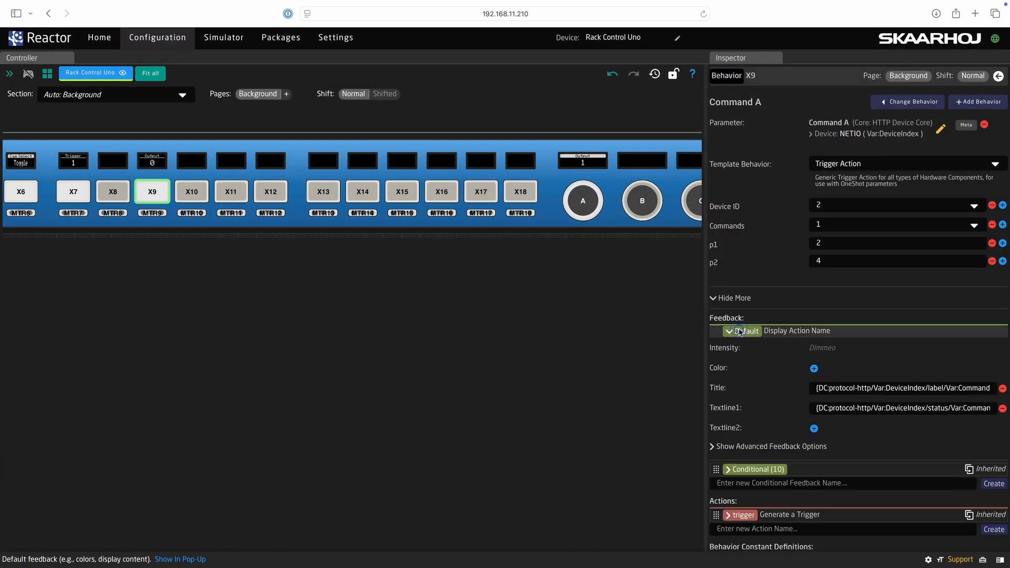
click(821, 349)
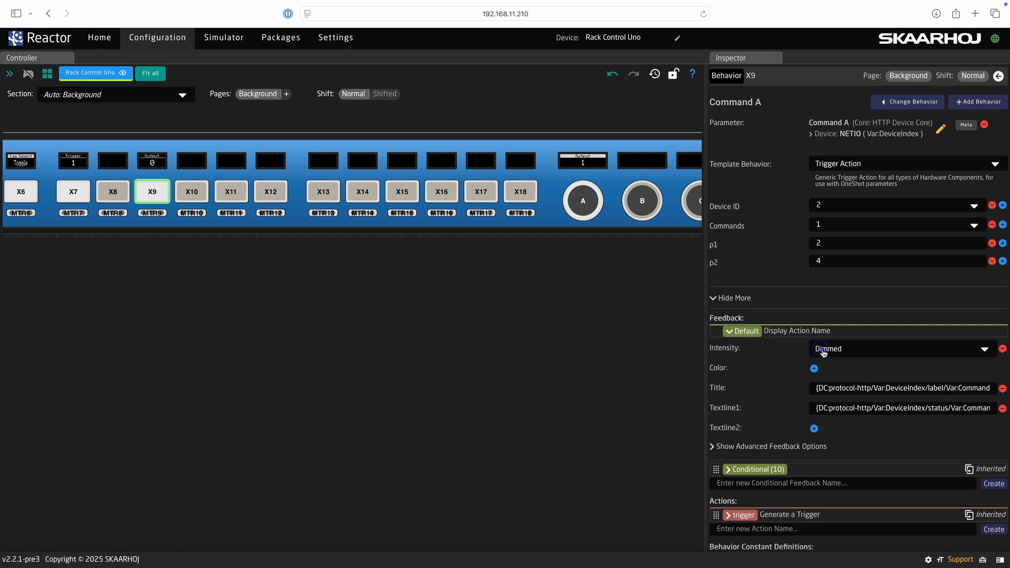
click(823, 351)
click(819, 361)
click(814, 368)
click(816, 369)
click(527, 330)
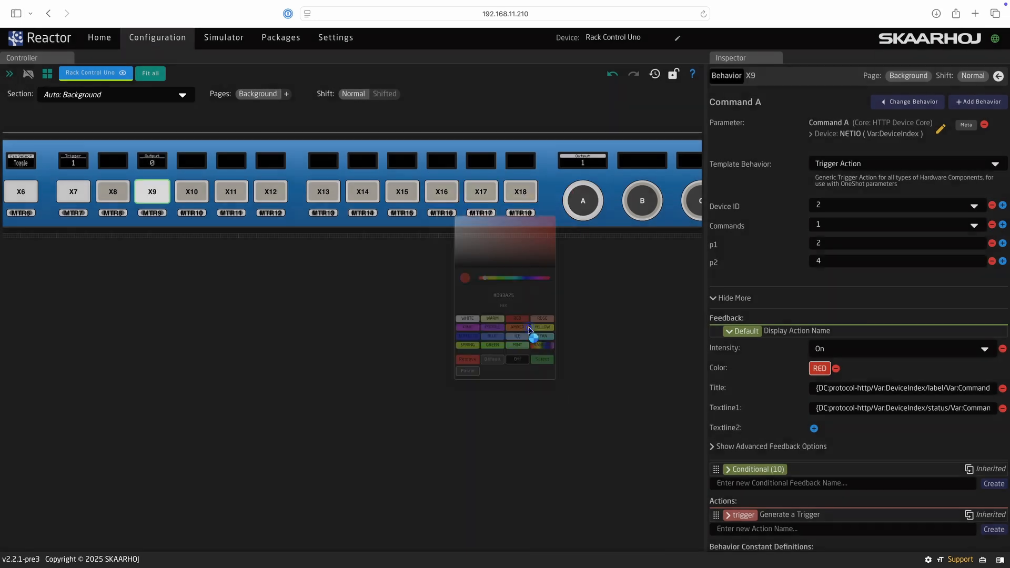
click(730, 331)
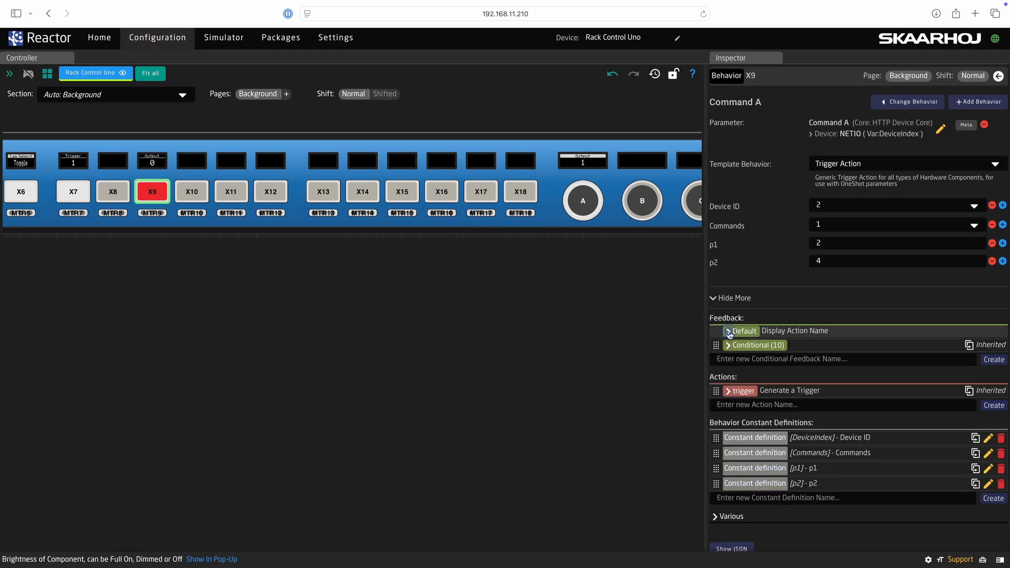
- Add a conditional feedback named Green with colour GREEN and an Active If Condition
click(732, 358)
text(Gre)
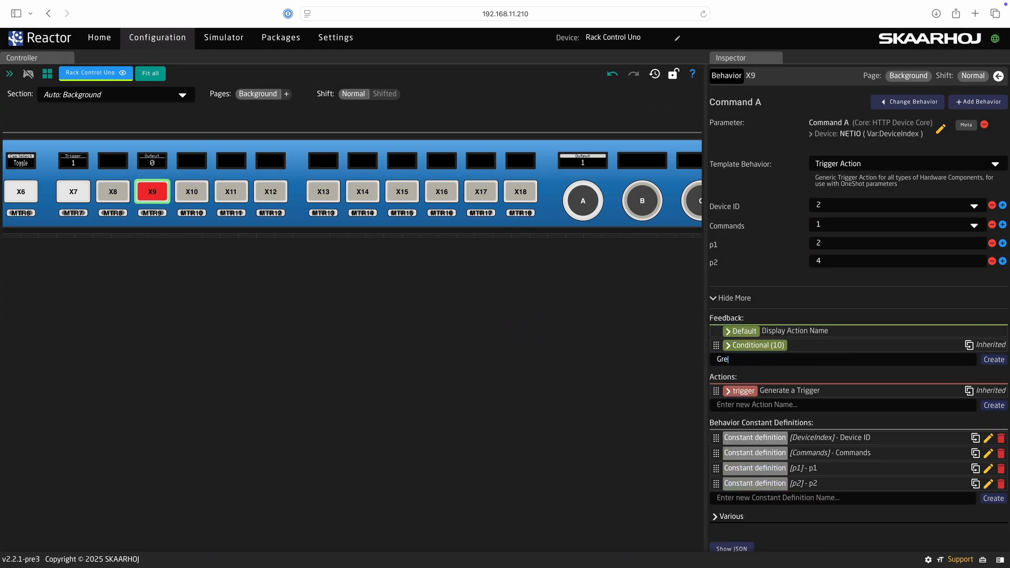
text(en)
key(Return)
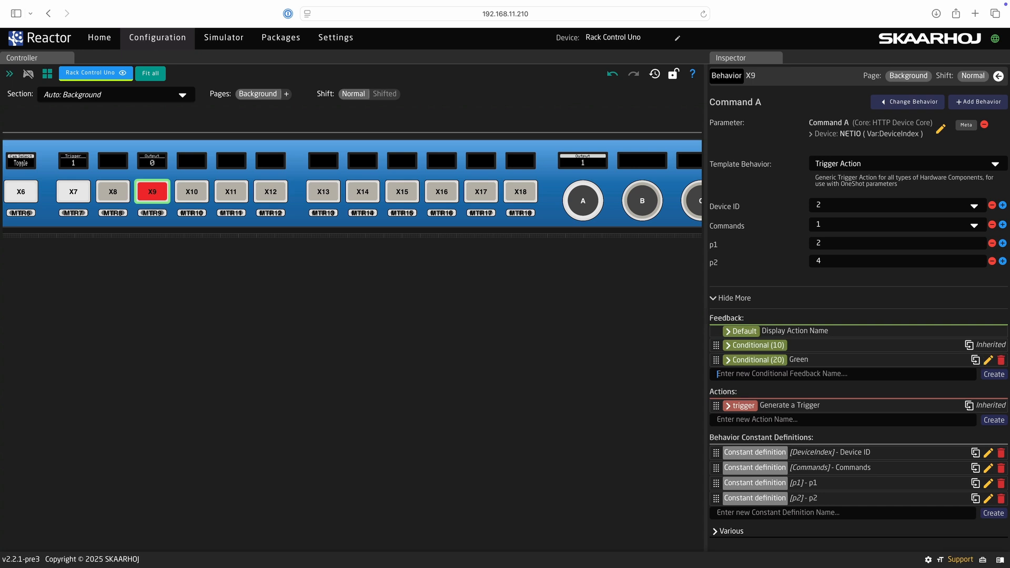
click(747, 362)
click(814, 418)
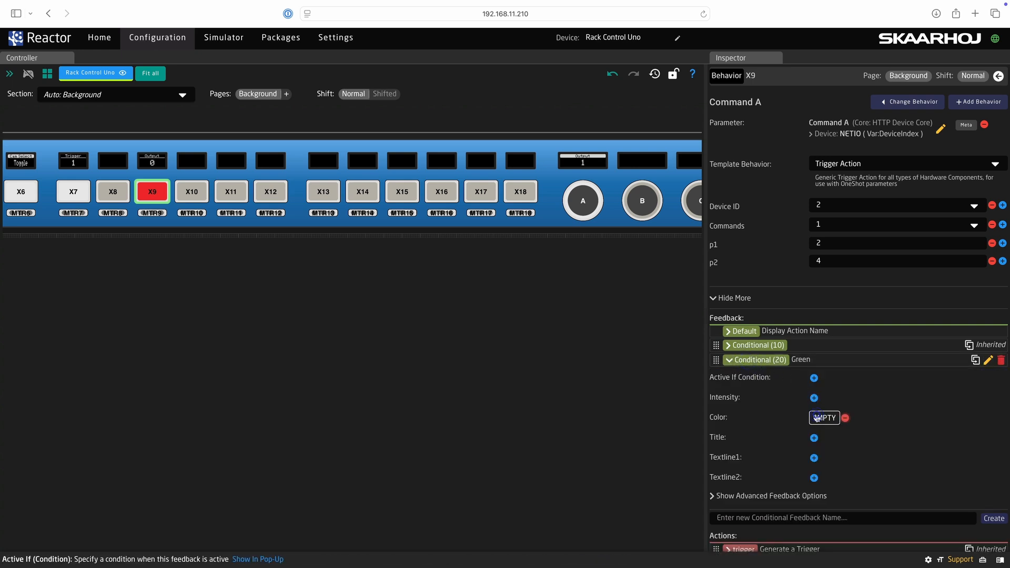
click(823, 417)
click(484, 371)
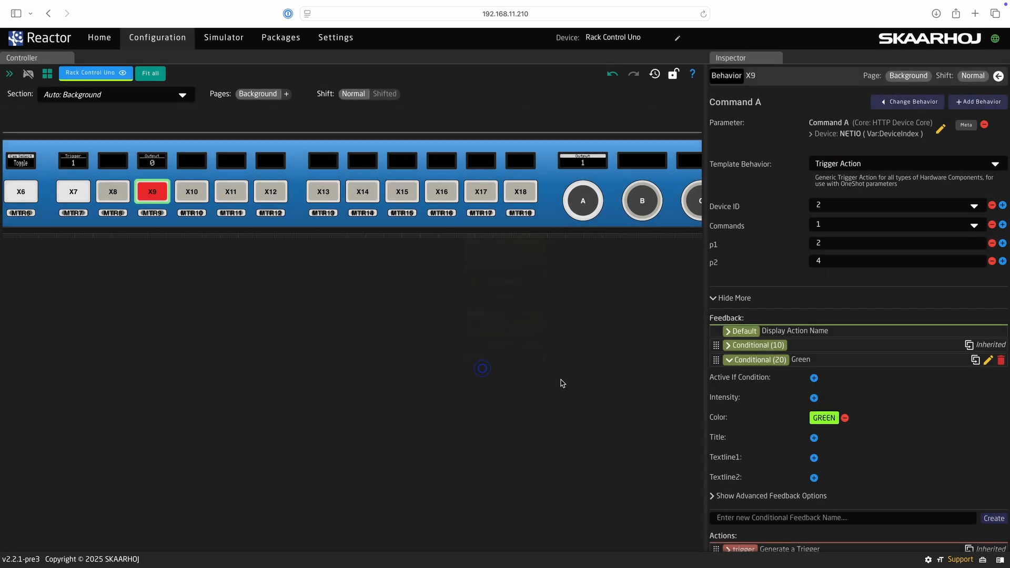
click(814, 378)
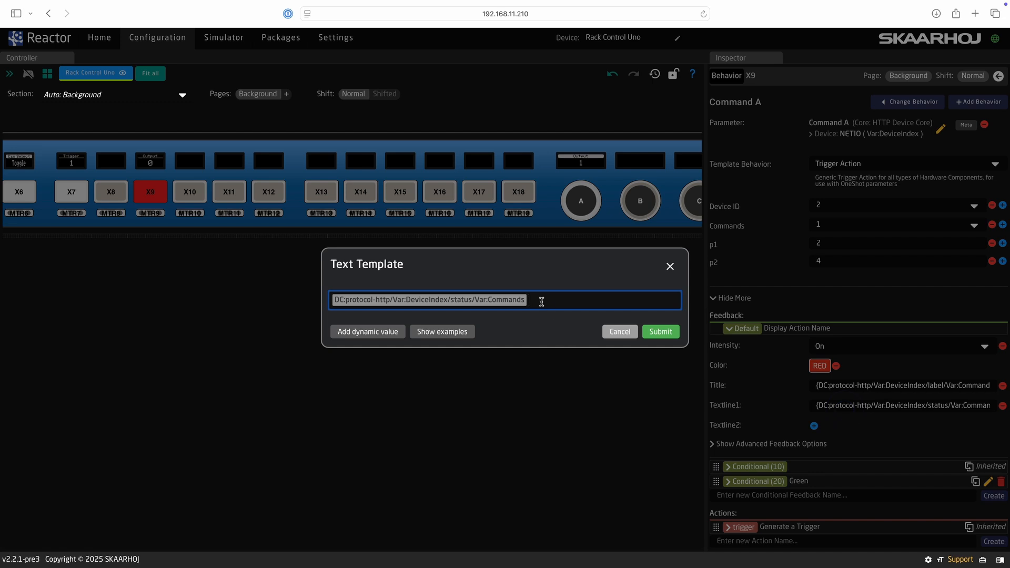
- Set the Green feedback condition to NETIO status == 1, then press X9 to test it
drag(541, 302, 330, 297)
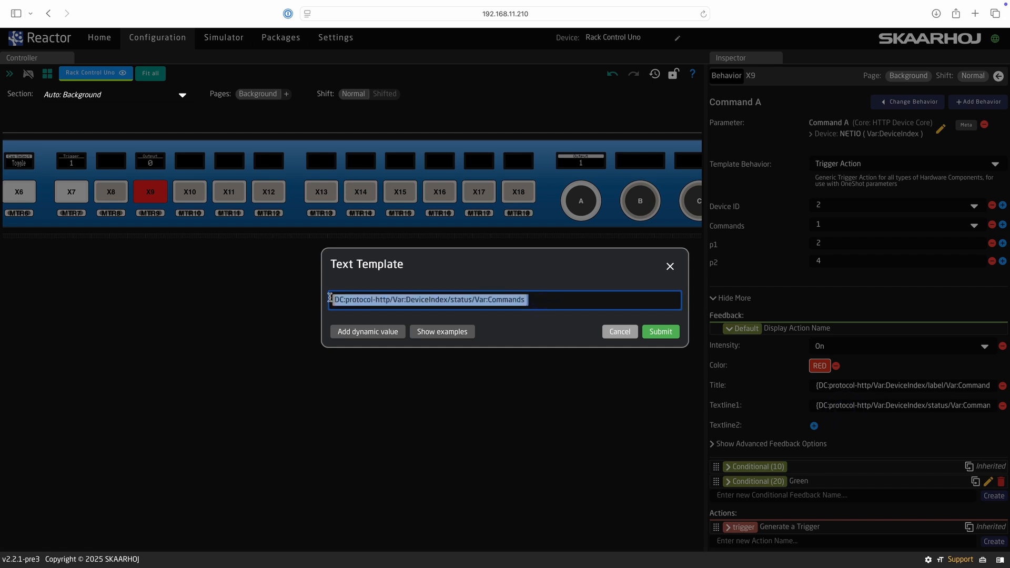
key(Escape)
click(755, 483)
scroll(747, 456, down, 3)
click(817, 320)
click(818, 319)
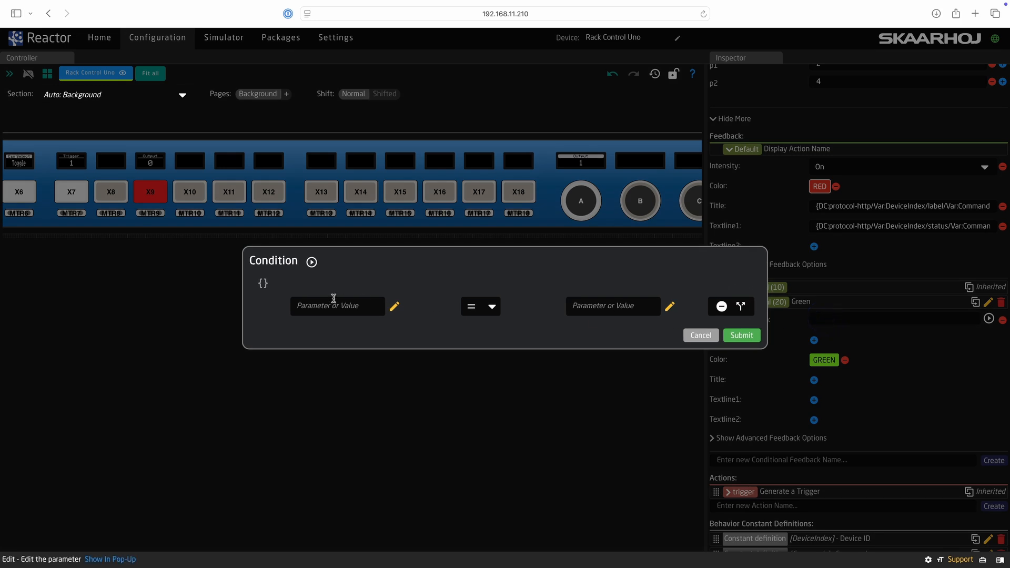
key(super+v)
click(591, 309)
text(1)
click(735, 337)
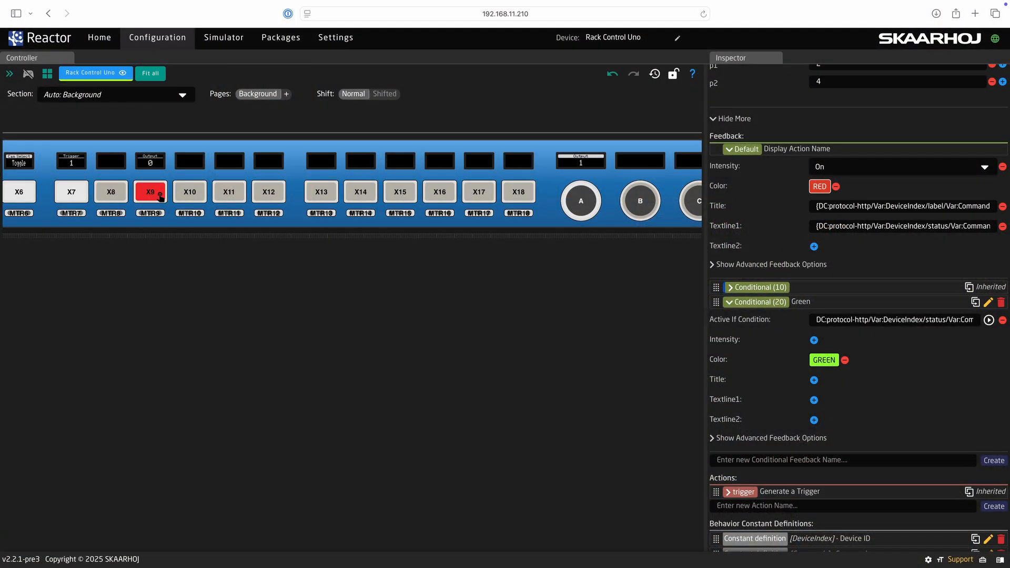
click(160, 195)
- Add a stored command labelled Temp with request type GET to the Weather device
click(97, 42)
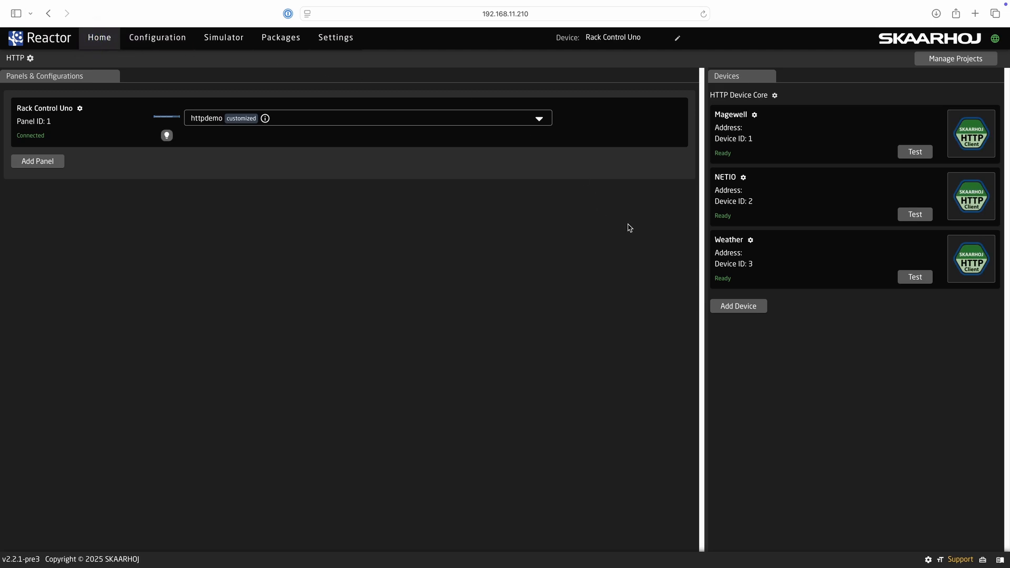
click(719, 241)
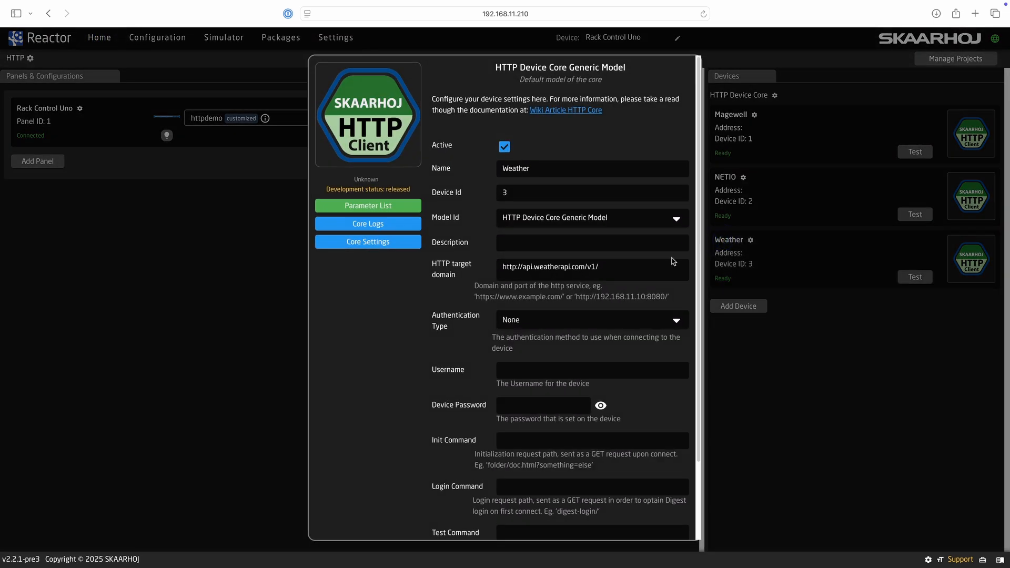
scroll(663, 476, down, 3)
click(683, 498)
scroll(590, 232, down, 5)
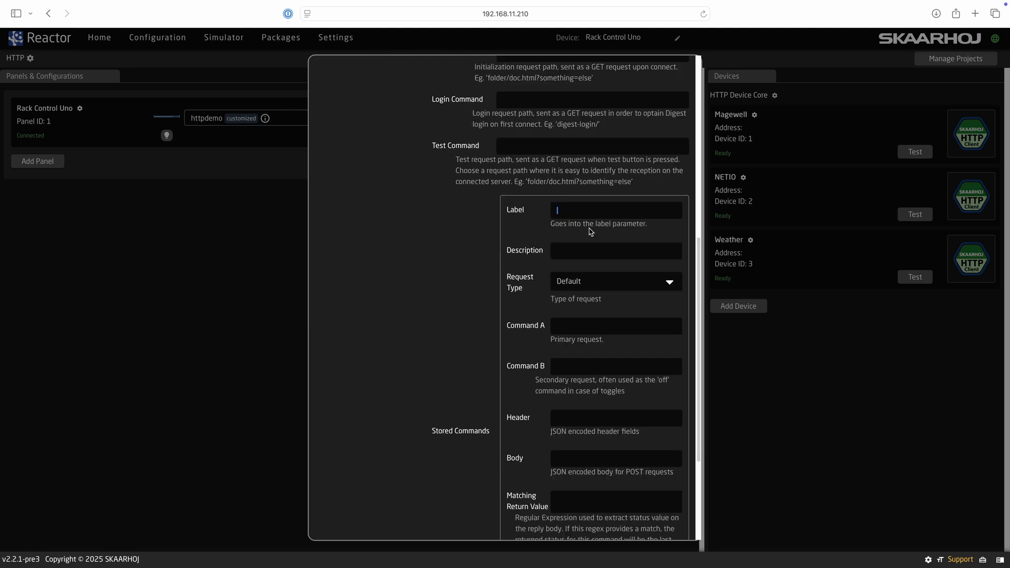
click(584, 282)
click(583, 316)
scroll(583, 325, down, 3)
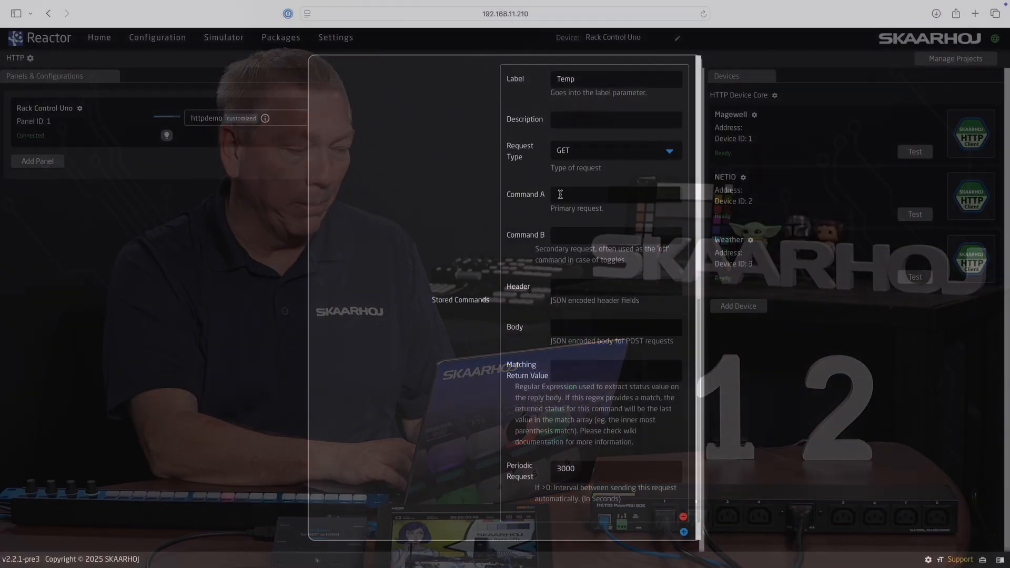
- Paste the current.json weather API request into the Temp command's Command A
click(559, 194)
key(super+v)
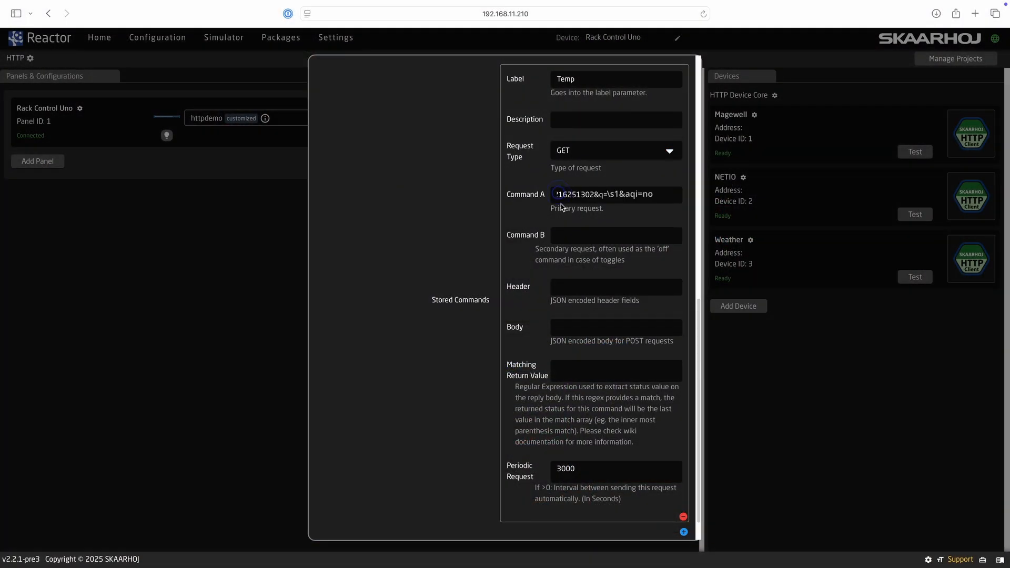
click(489, 246)
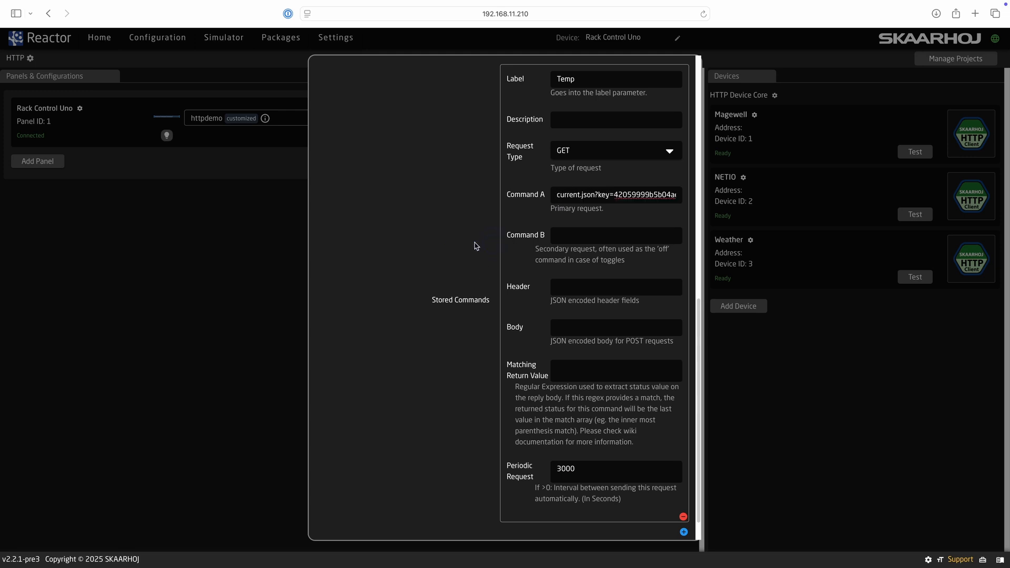
- Add the temp_c regex as return value, set 60-second polling, and save the Weather device
key(super+Tab)
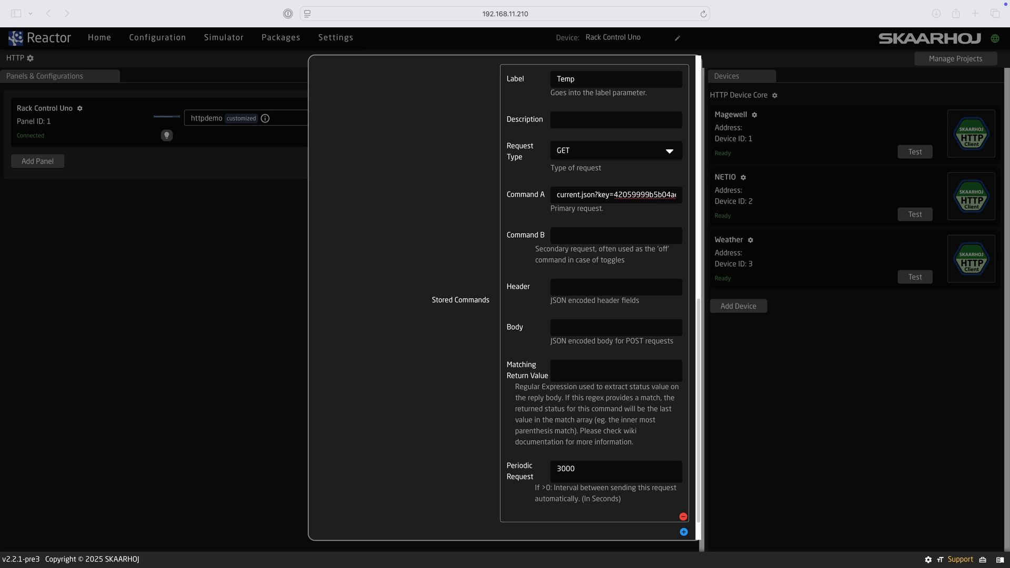
click(455, 263)
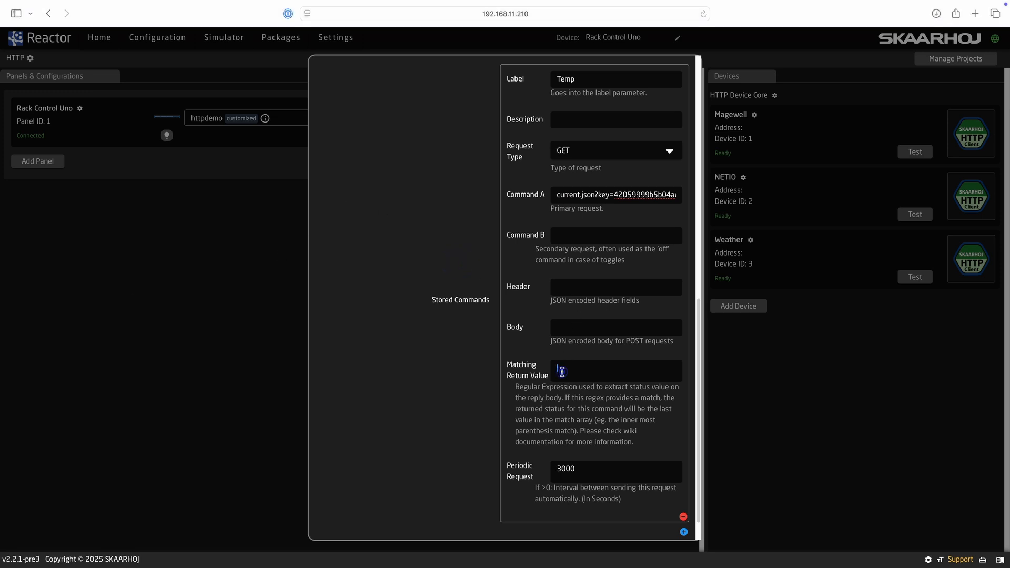
text(temp_c":([0-9]*\.?[0-9]+))
text(6)
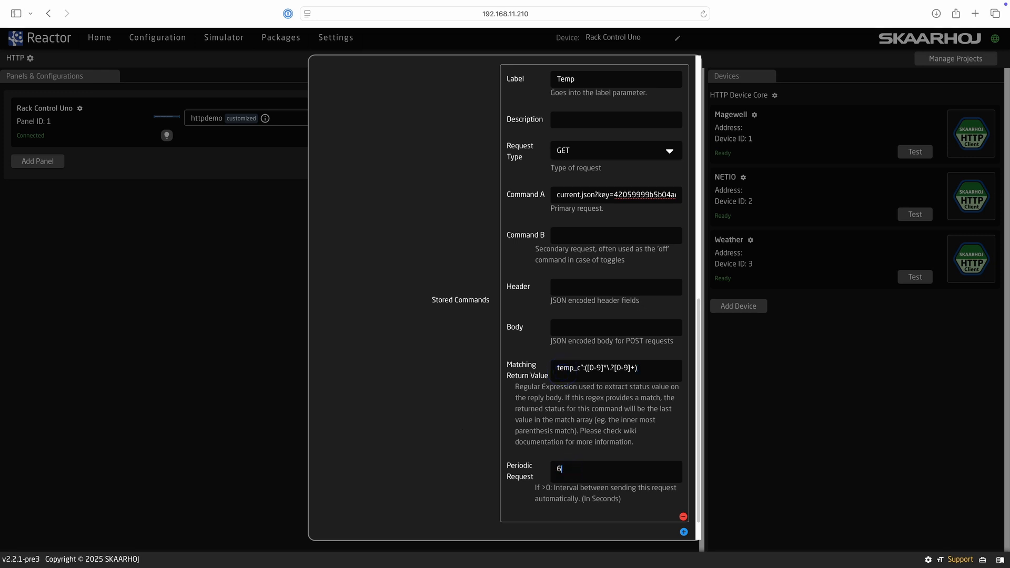
scroll(624, 526, down, 1)
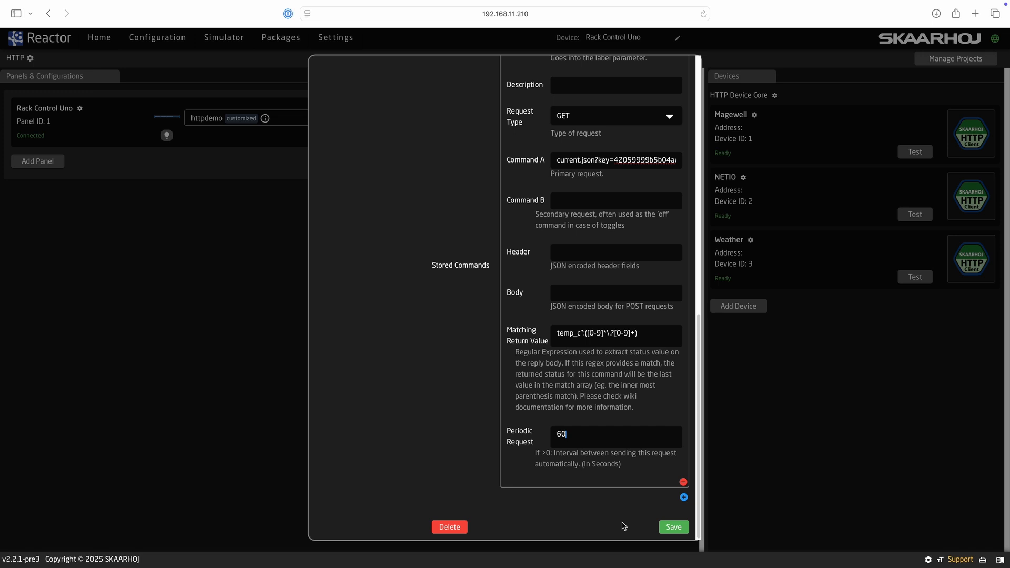
click(677, 528)
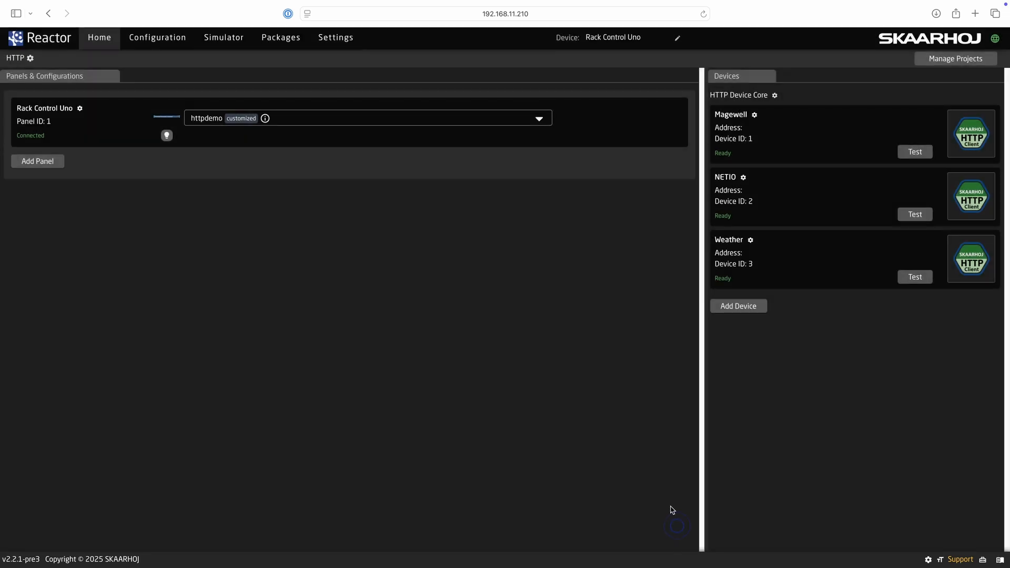
click(173, 41)
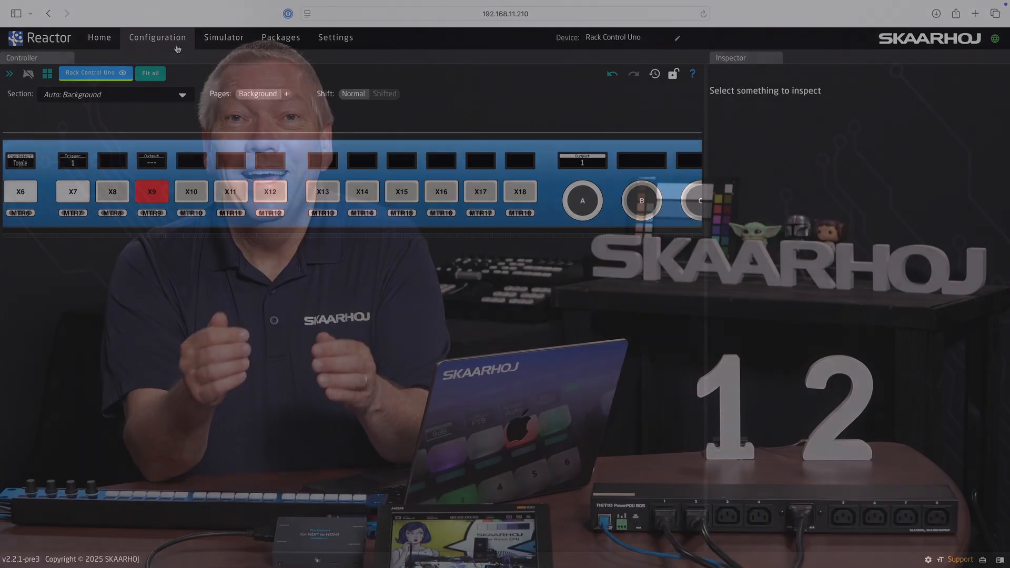